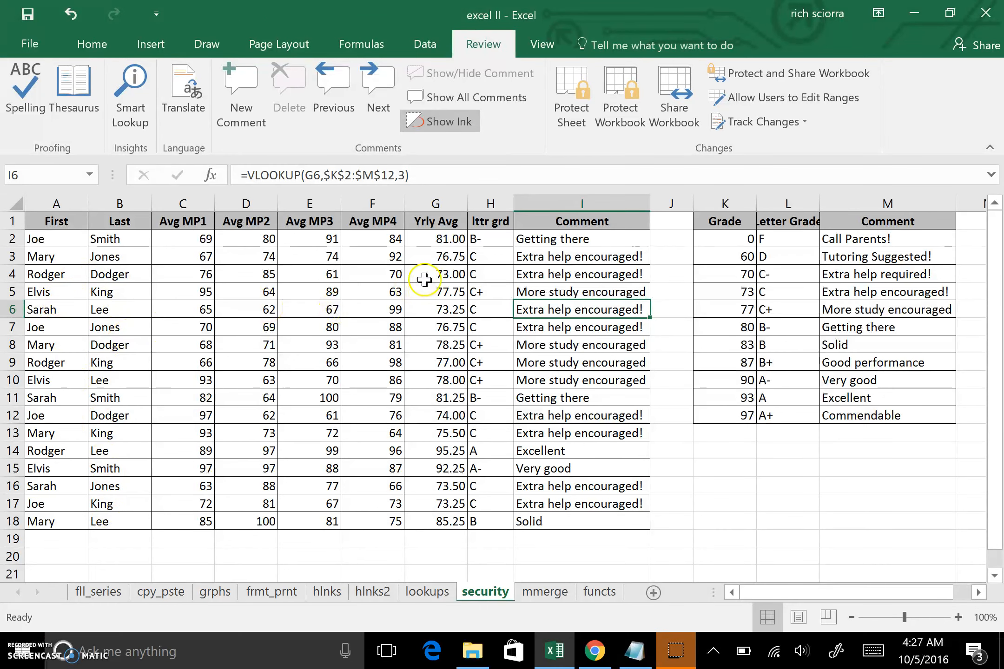
# - Inspect the yearly average, letter grade and comment lookup formulas in G2, H2 and I2
pyautogui.click(453, 241)
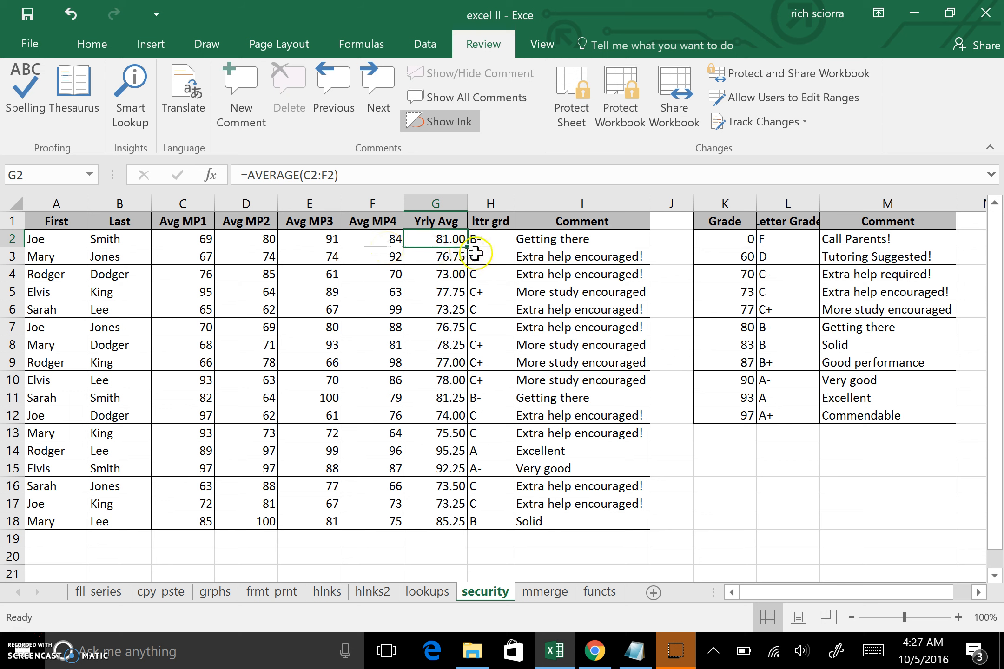
pyautogui.click(484, 239)
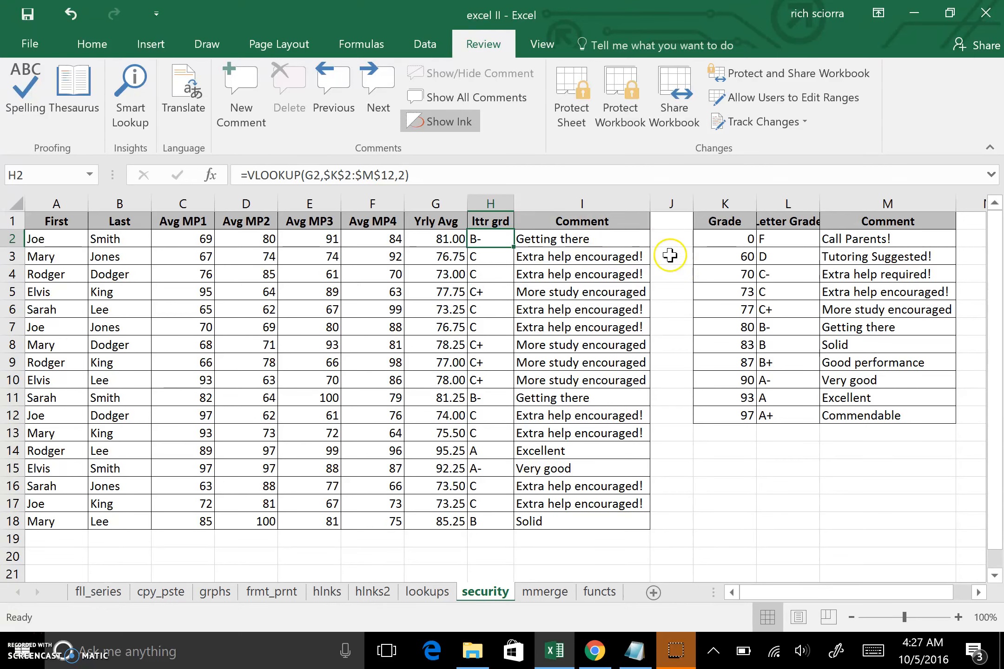
pyautogui.click(562, 240)
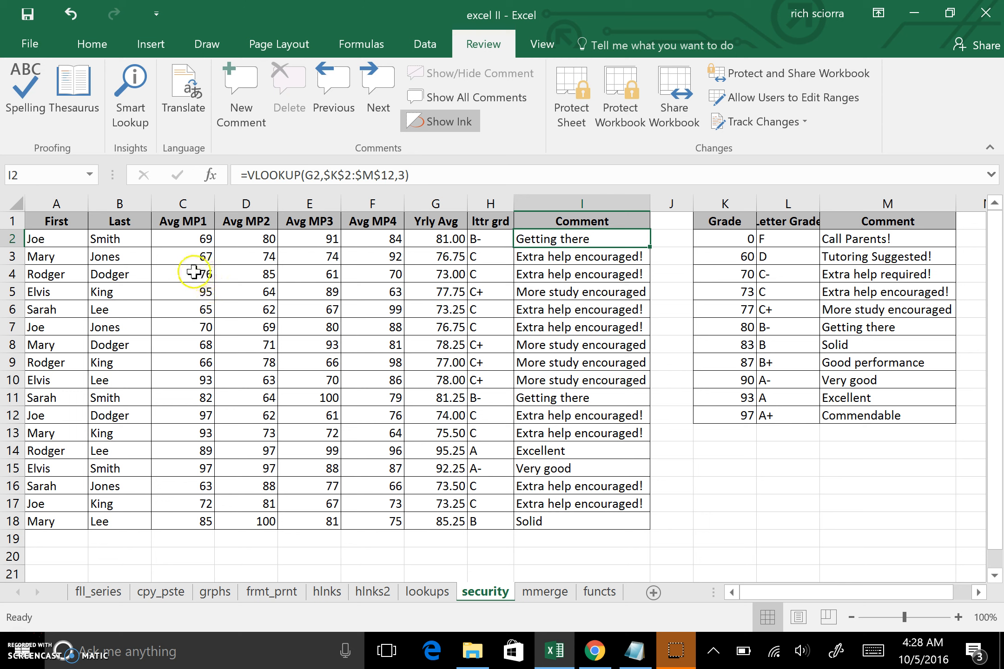
# - Select the score columns C through F (Avg MP1 to Avg MP4)
pyautogui.moveTo(204, 237); pyautogui.dragTo(401, 515)
pyautogui.keyDown('shift'); pyautogui.click(193, 221); pyautogui.keyUp('shift')
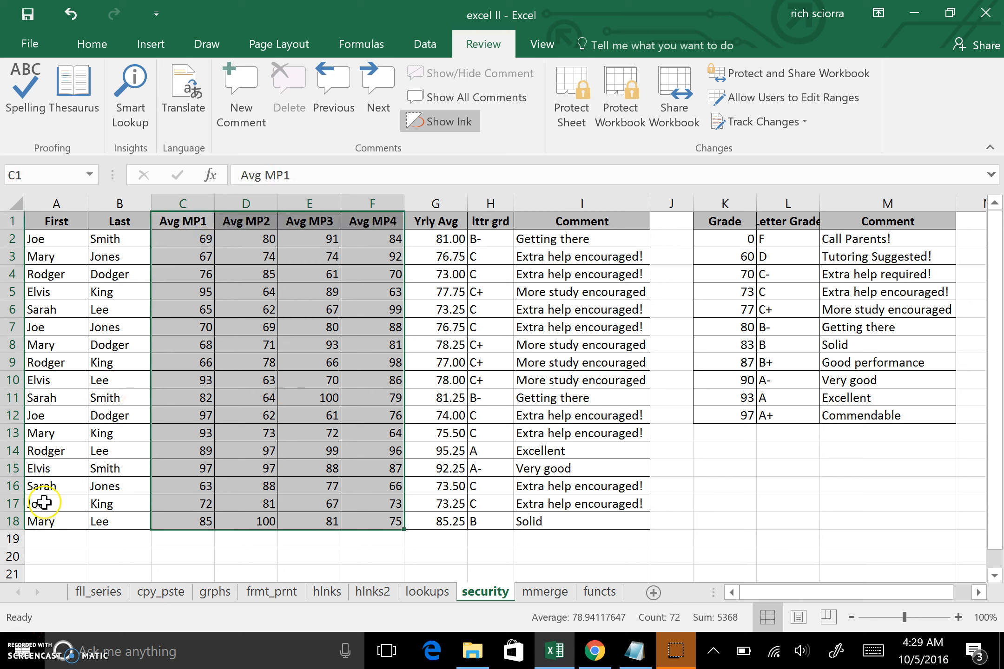
pyautogui.moveTo(197, 204); pyautogui.dragTo(373, 221)
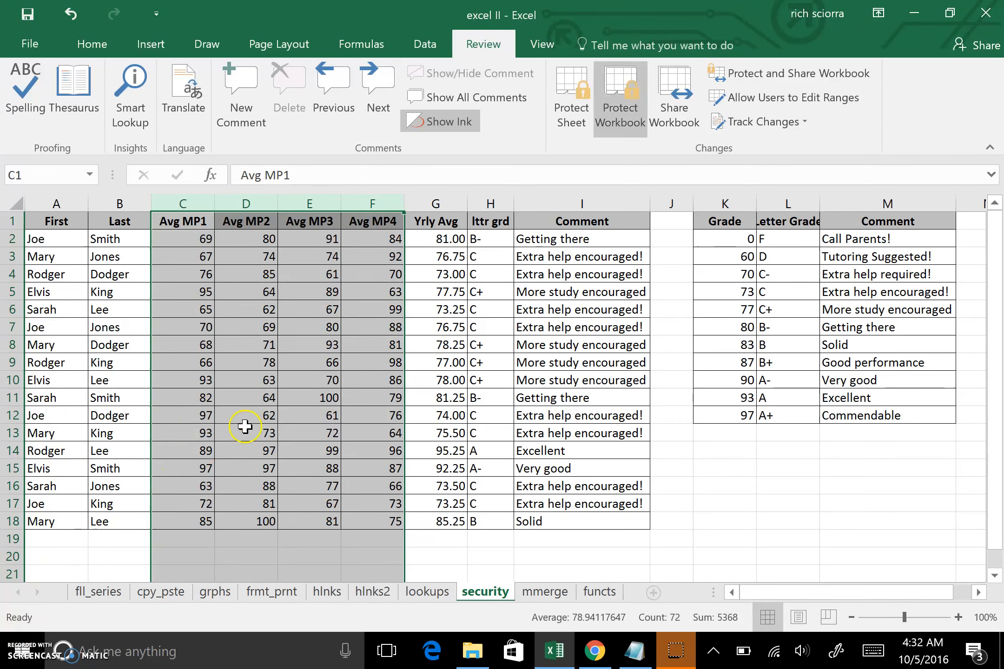
# - Clear the Locked setting on columns C through F in Format Cells' Protection options
pyautogui.rightClick(281, 340)
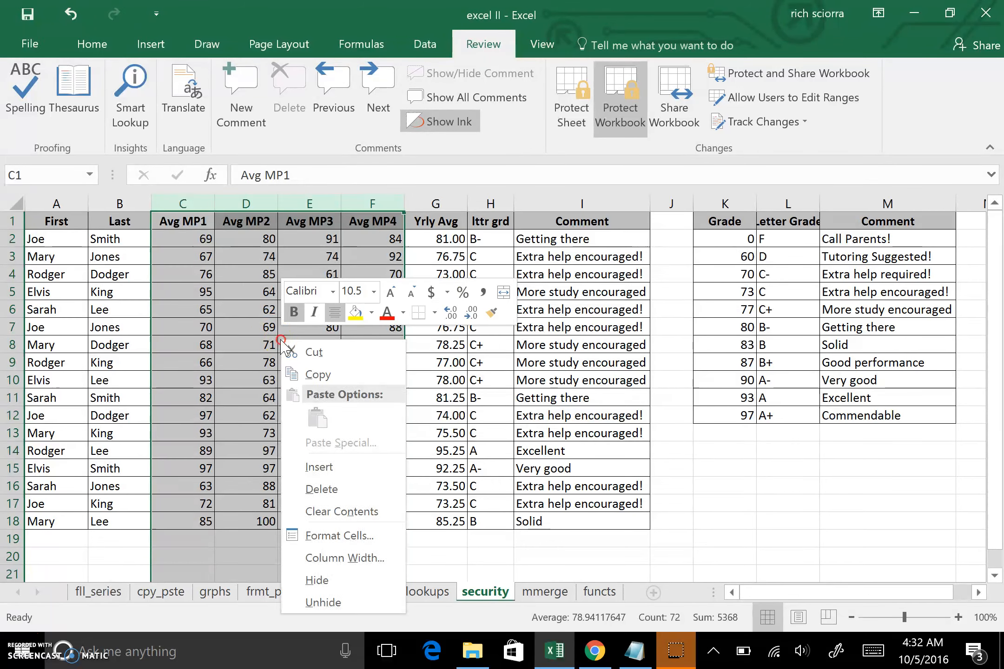
pyautogui.click(301, 537)
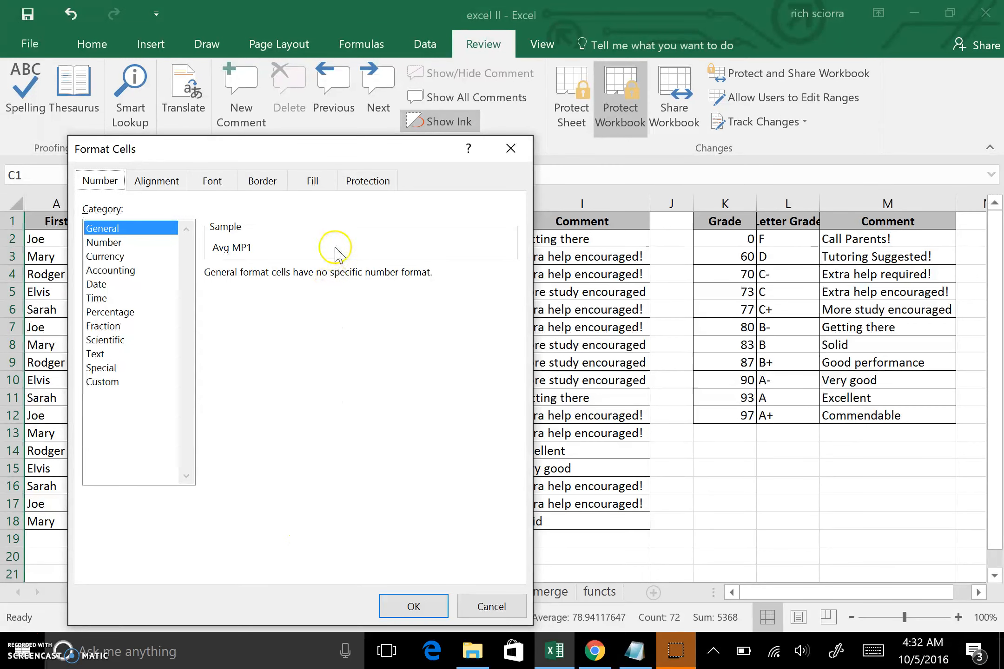
pyautogui.click(371, 181)
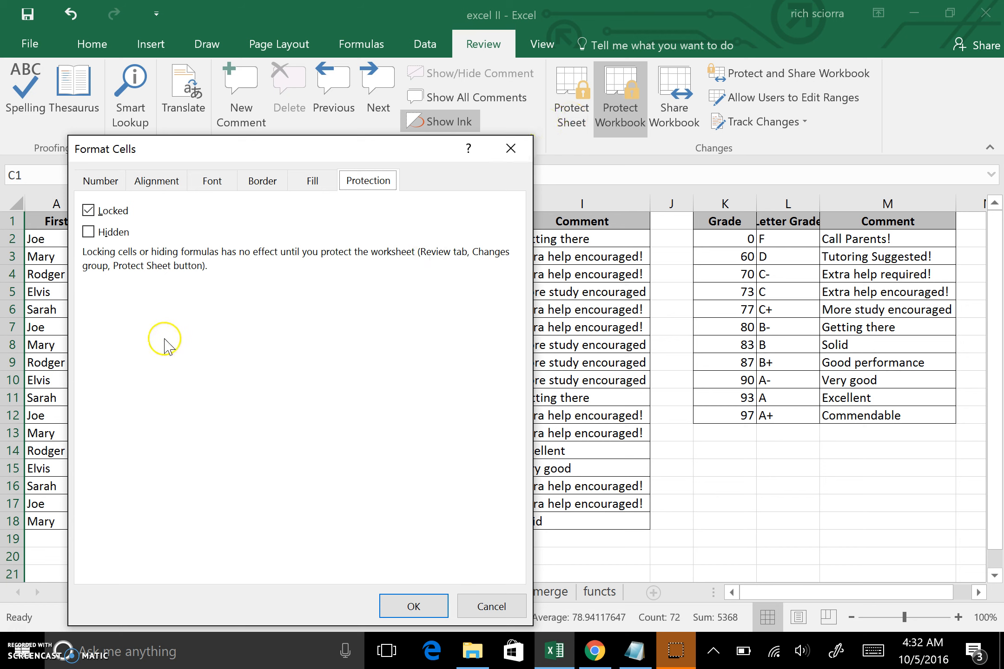
pyautogui.click(89, 211)
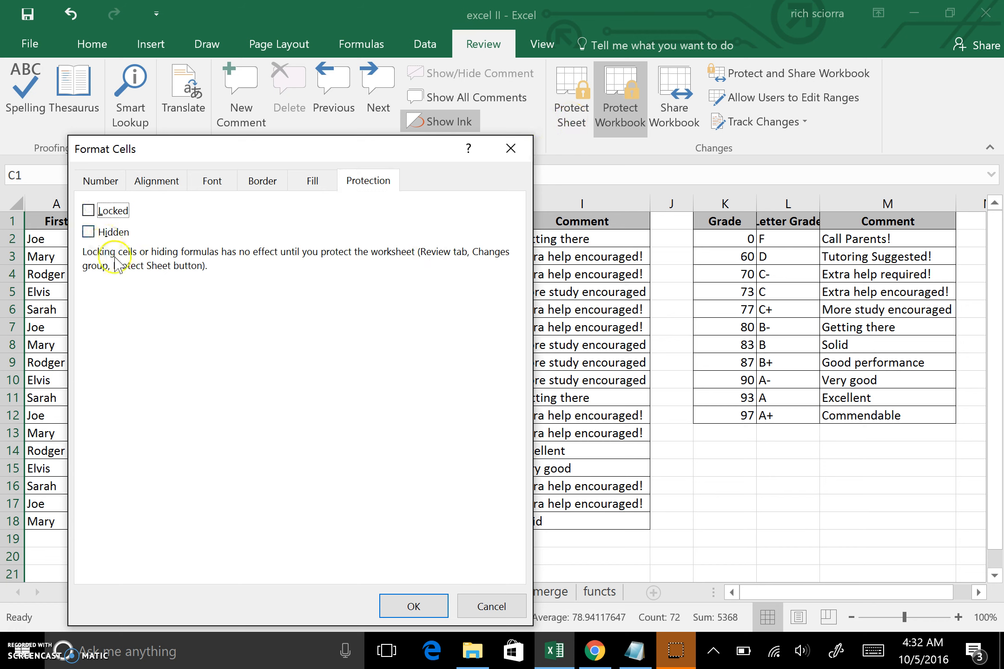
pyautogui.moveTo(302, 149); pyautogui.dragTo(602, 140)
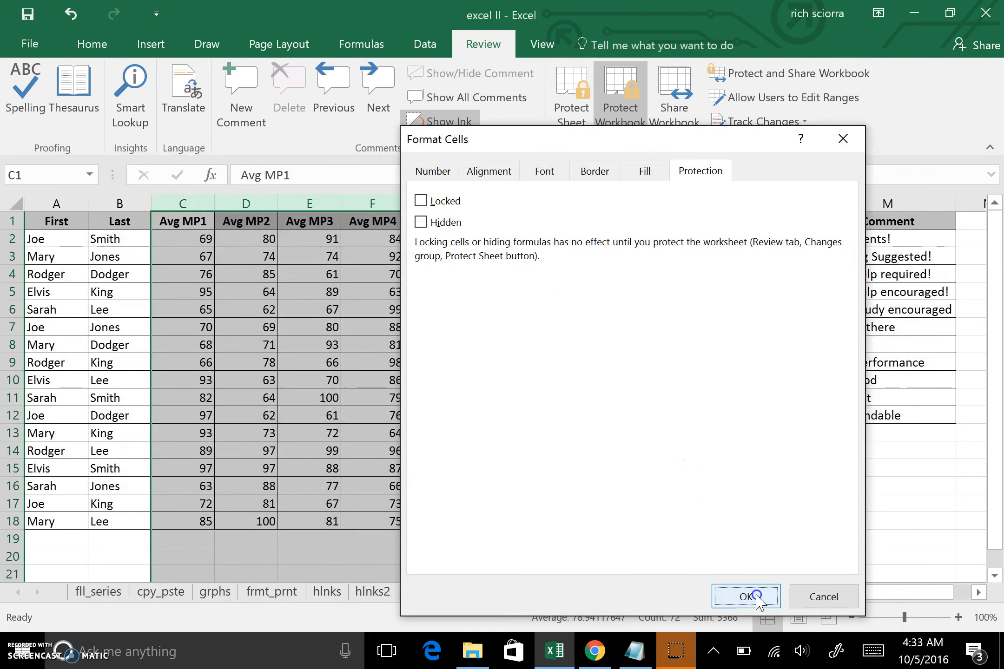
pyautogui.click(746, 597)
pyautogui.click(288, 415)
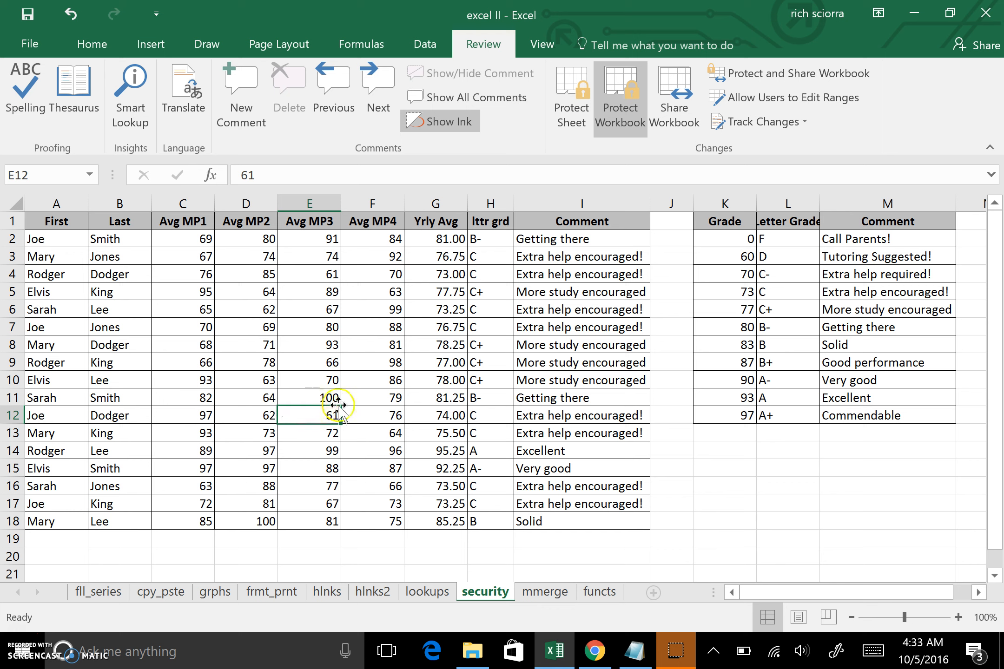
# - Protect the sheet with no password and the default permissions
pyautogui.click(576, 103)
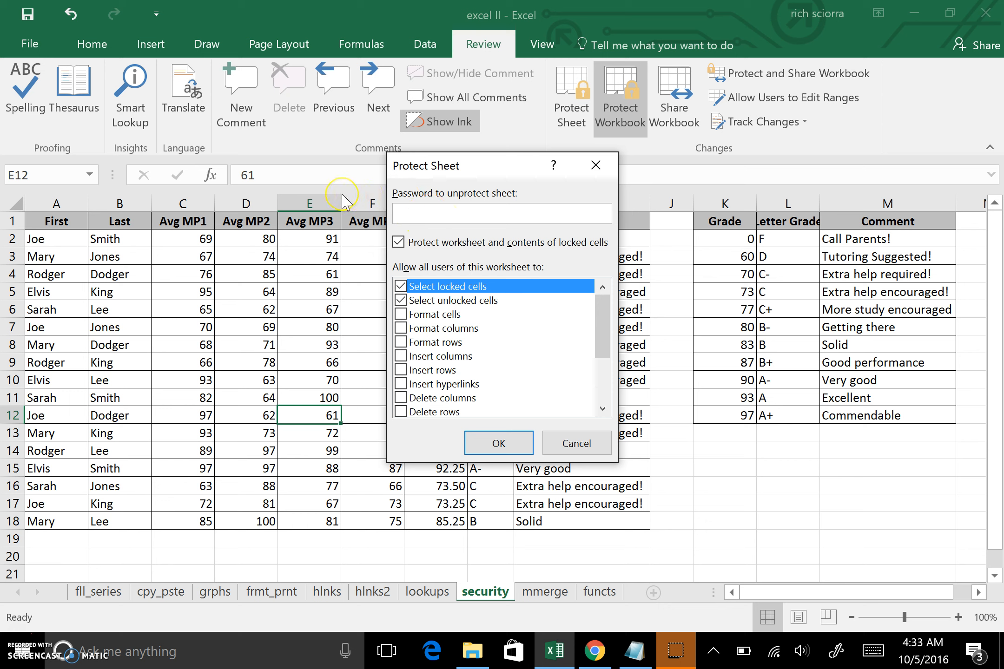
pyautogui.click(512, 443)
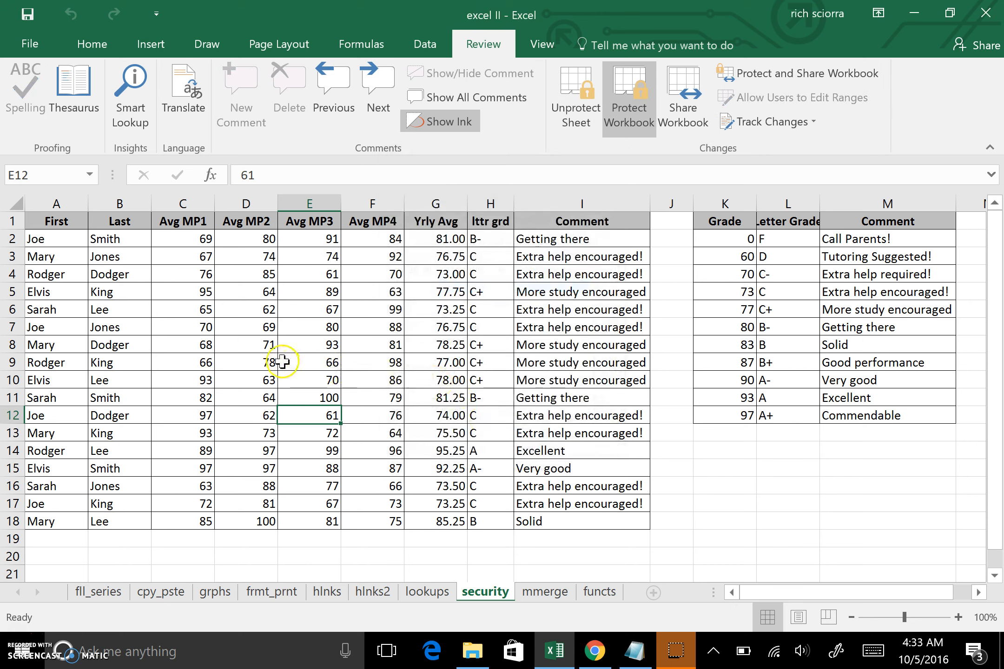
# - Try editing the locked last name in B3 and dismiss the protected-sheet warning
pyautogui.click(108, 258)
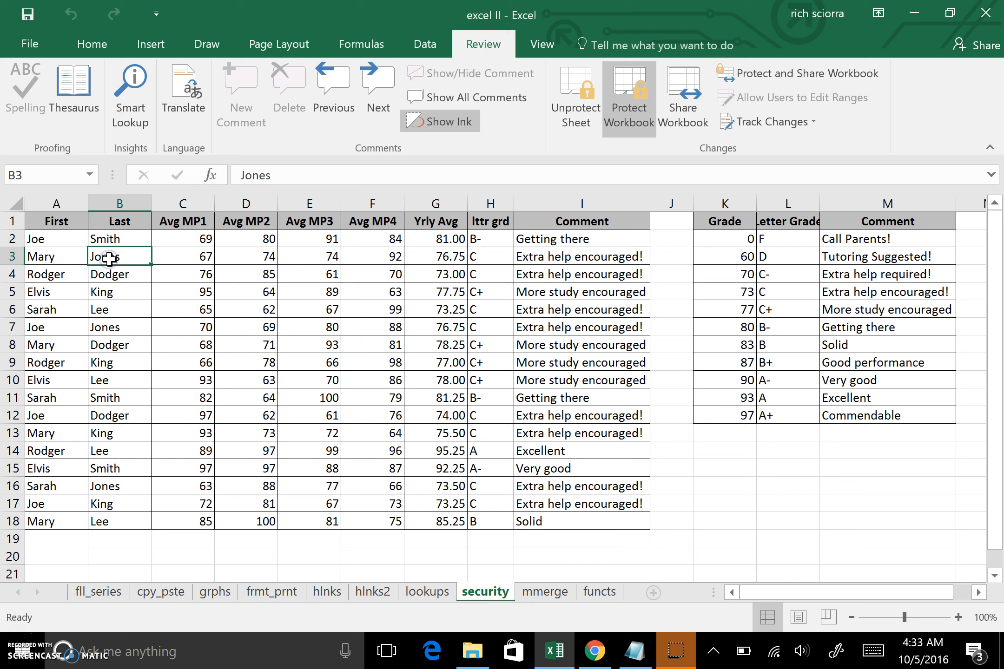
pyautogui.doubleClick(111, 263)
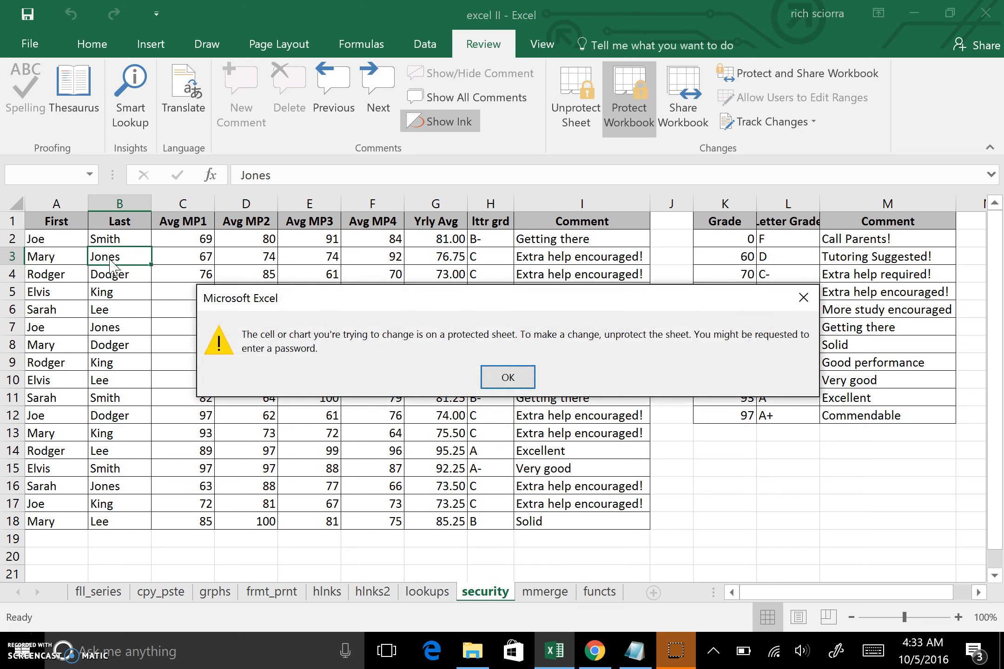
pyautogui.click(501, 370)
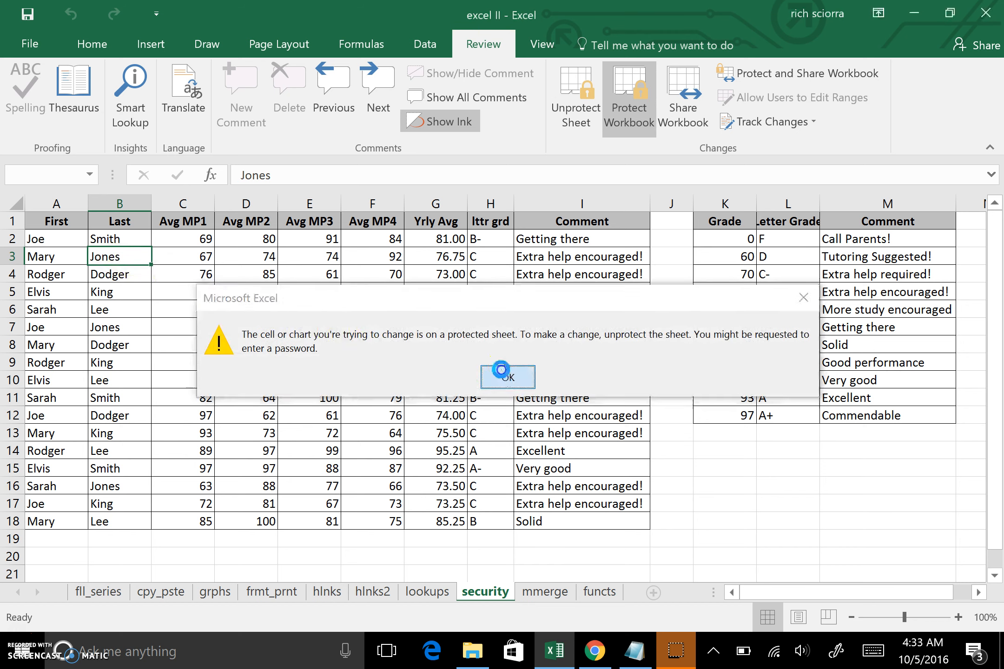
# - Enter 99 as the first student's Avg MP1 score in C2
pyautogui.click(187, 242)
pyautogui.write('9')
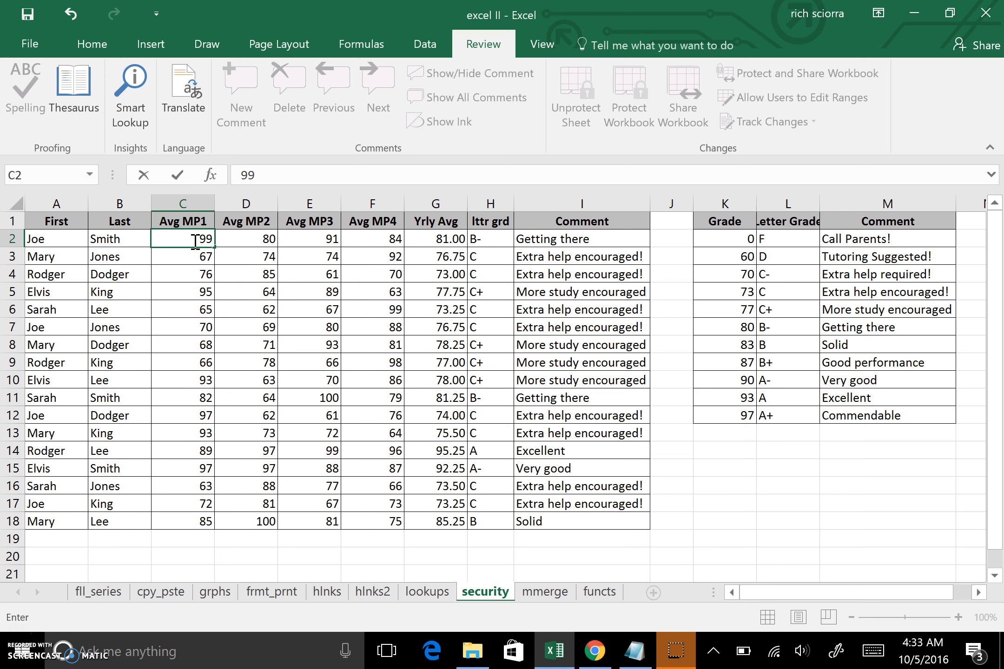
pyautogui.press('Return')
pyautogui.click(201, 255)
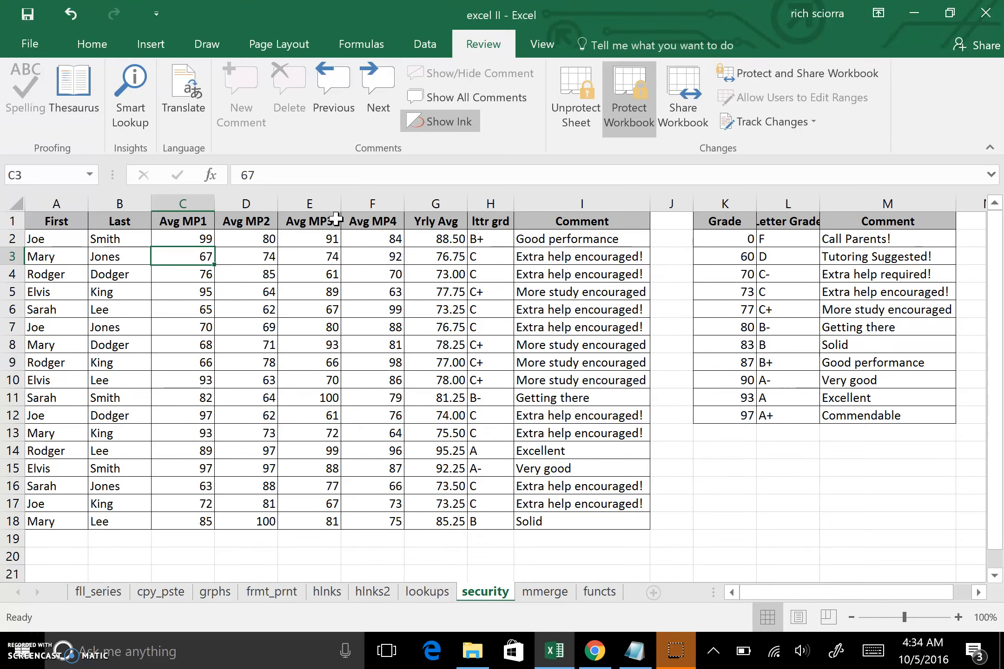
pyautogui.scroll(-3, 279, 370)
pyautogui.moveTo(56, 380); pyautogui.dragTo(116, 582)
pyautogui.scroll(1, 145, 560)
pyautogui.scroll(2, 145, 560)
pyautogui.scroll(-2, 146, 560)
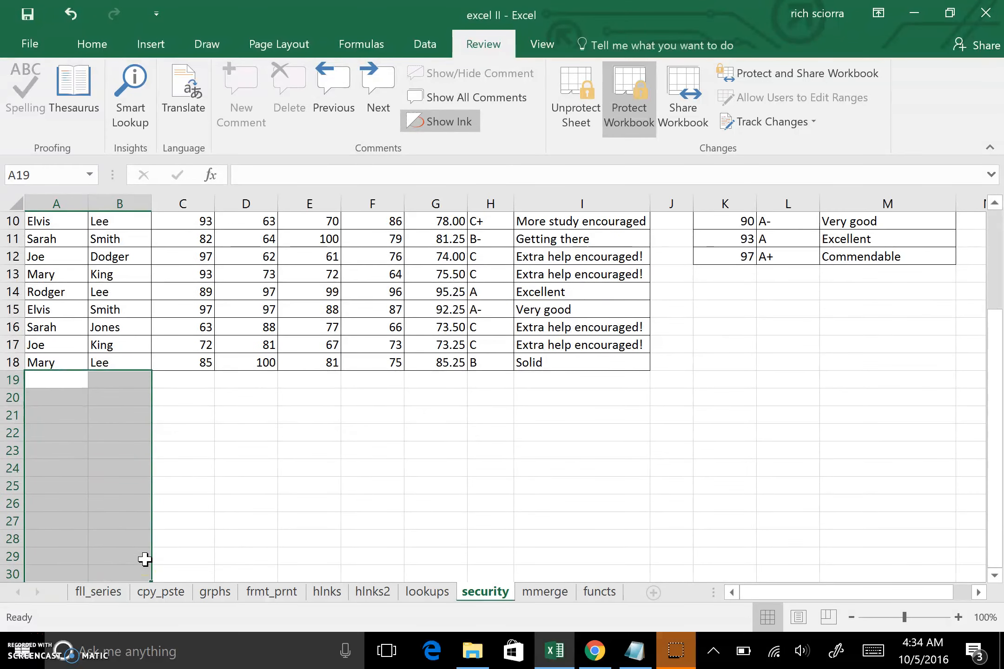
pyautogui.scroll(1, 113, 425)
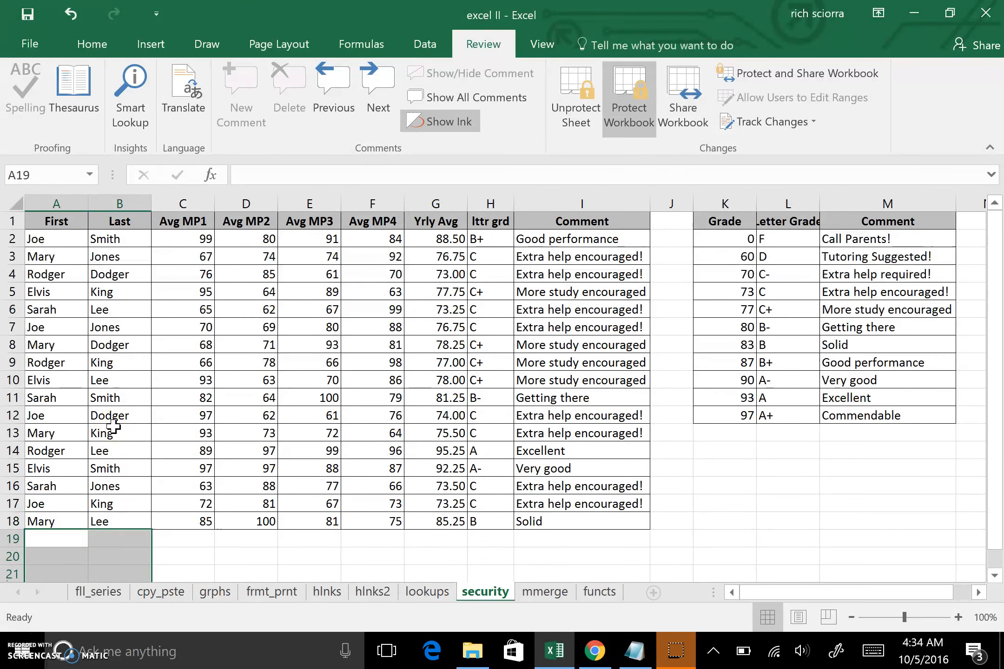
pyautogui.scroll(-4, 167, 478)
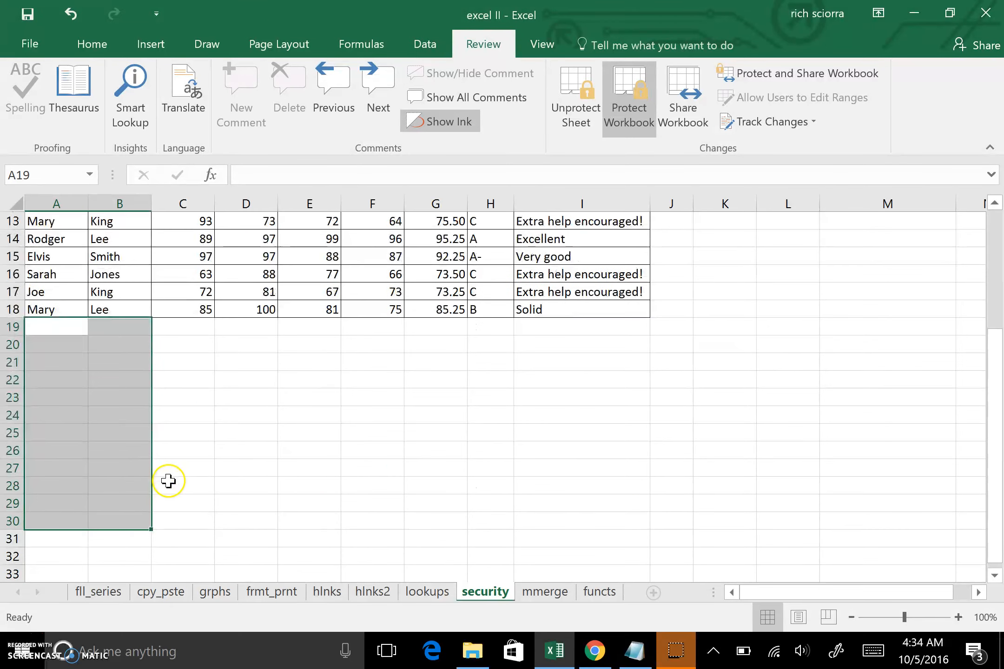
pyautogui.click(110, 430)
pyautogui.moveTo(70, 327); pyautogui.dragTo(113, 515)
pyautogui.rightClick(80, 479)
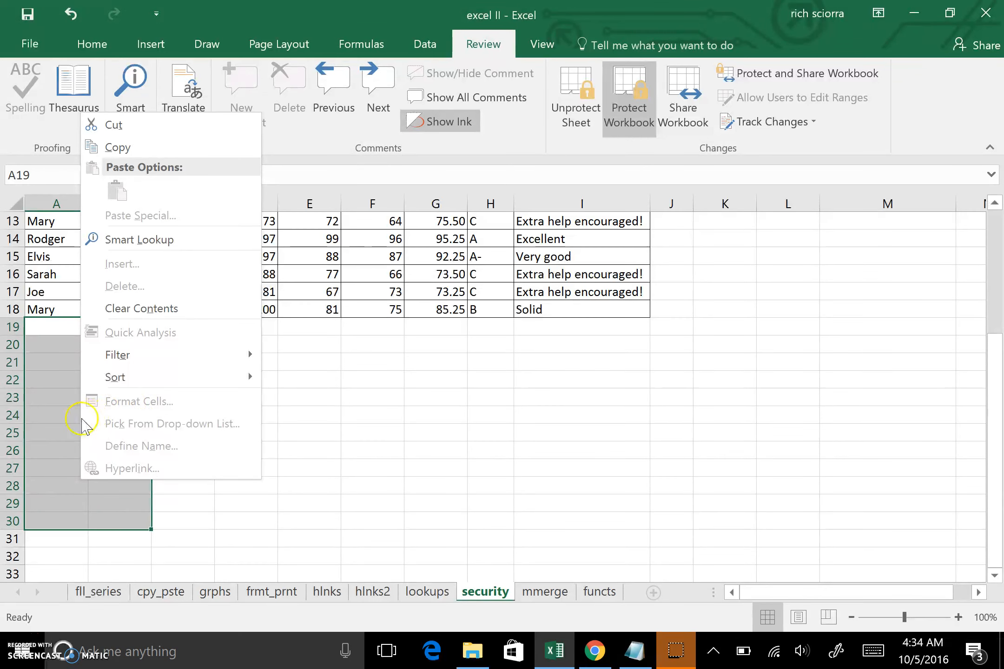
pyautogui.press('Escape')
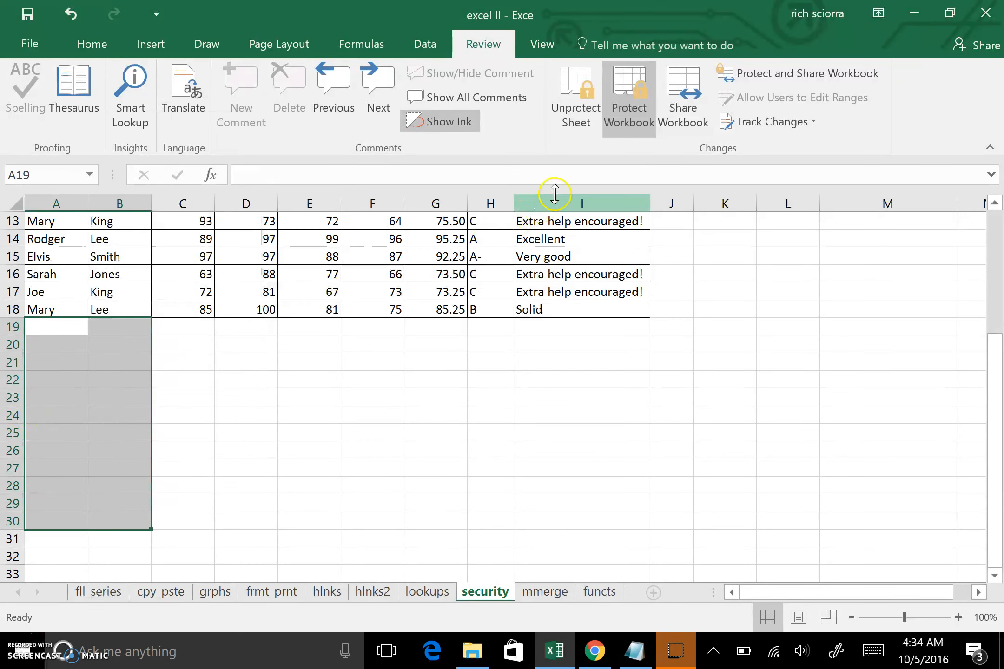
# - Unprotect the sheet and clear the Locked setting on the empty name cells A19:B30
pyautogui.click(575, 104)
pyautogui.click(169, 363)
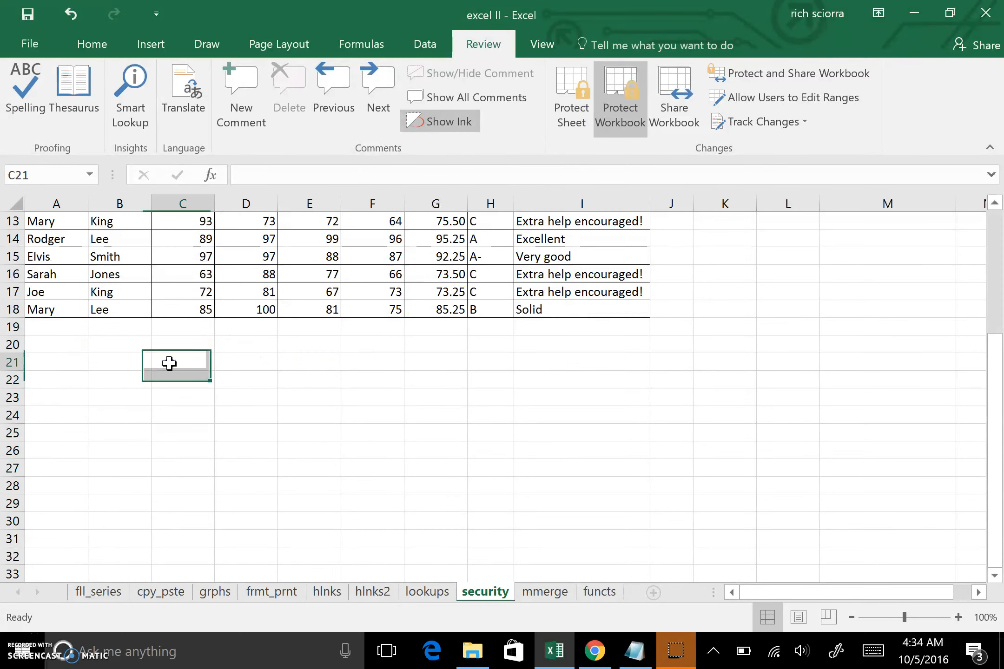
pyautogui.moveTo(76, 331); pyautogui.dragTo(105, 528)
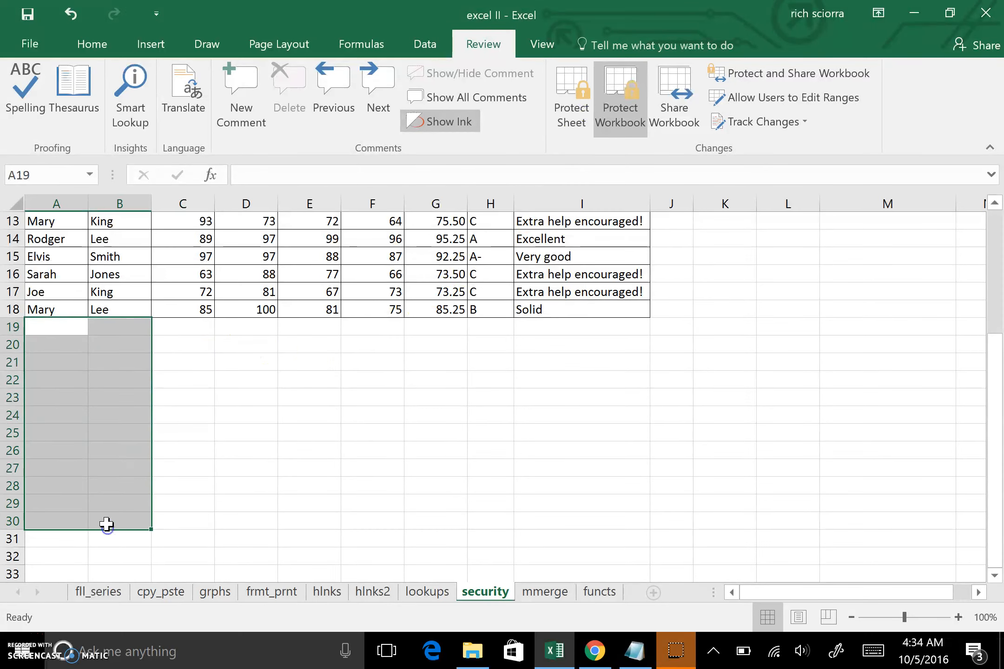
pyautogui.rightClick(64, 462)
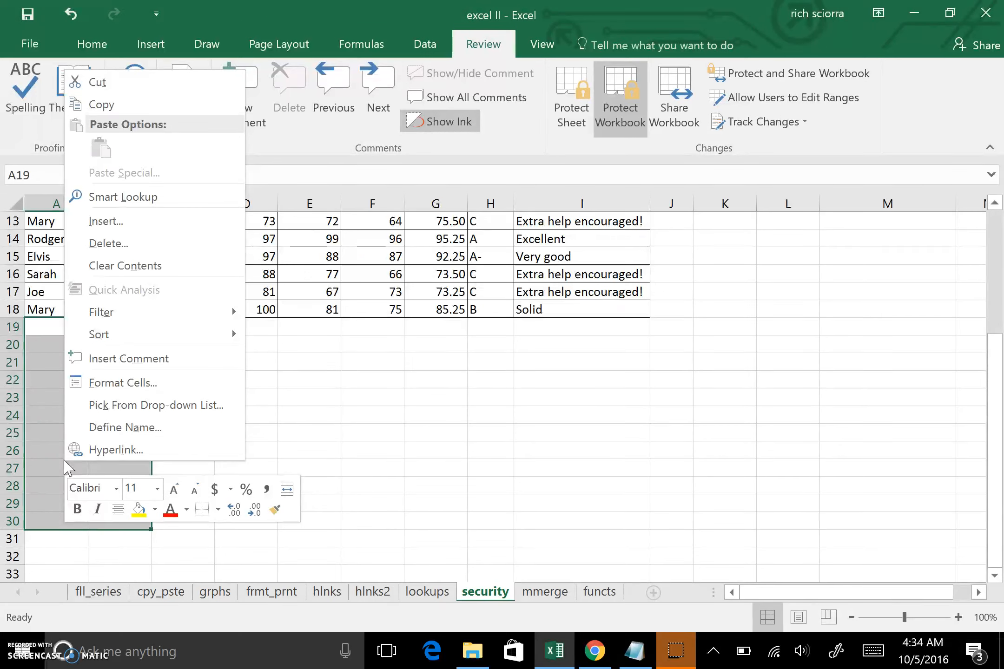
pyautogui.click(142, 386)
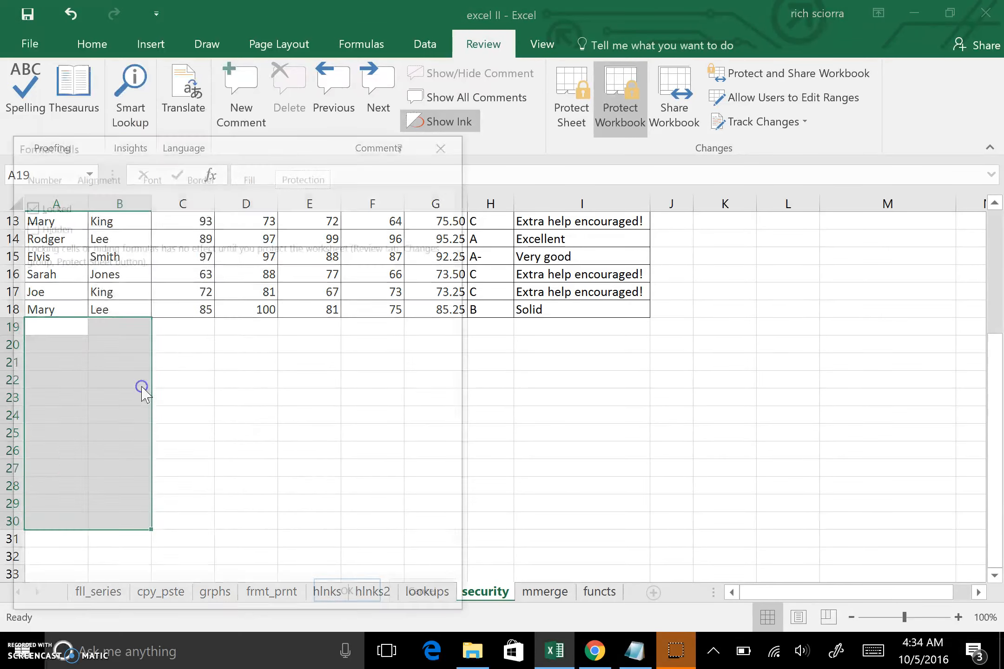
pyautogui.click(26, 204)
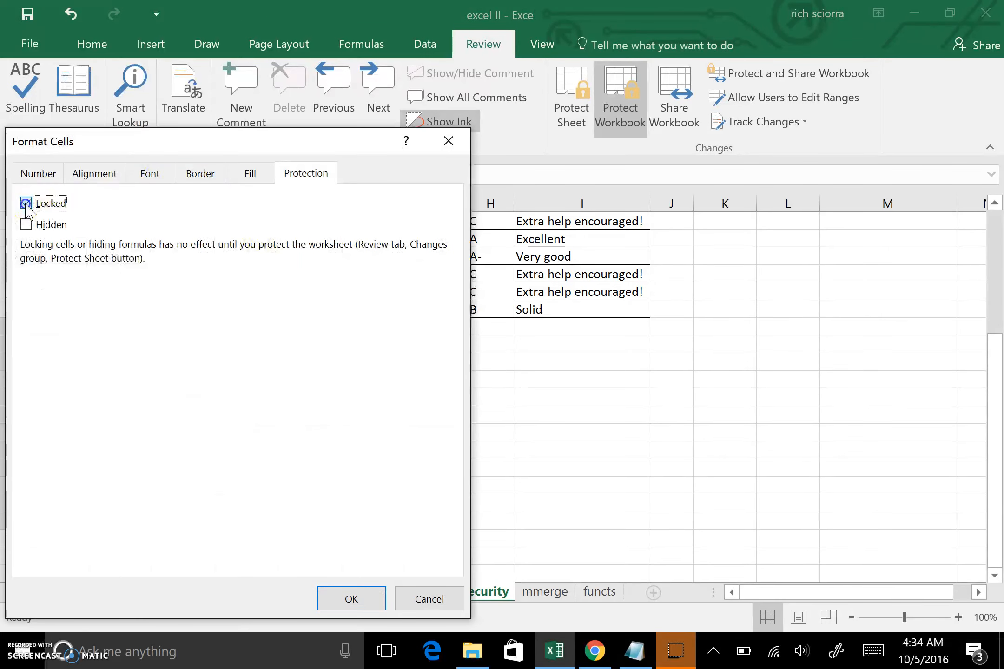
pyautogui.click(351, 598)
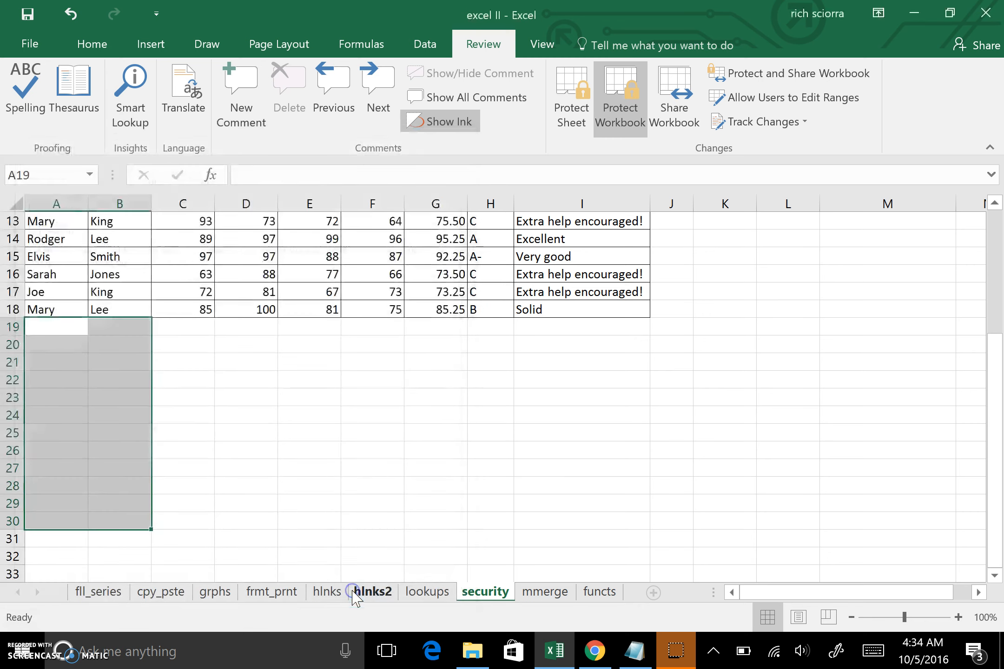
# - Re-protect the sheet and enter the new student's full name in A19
pyautogui.click(578, 100)
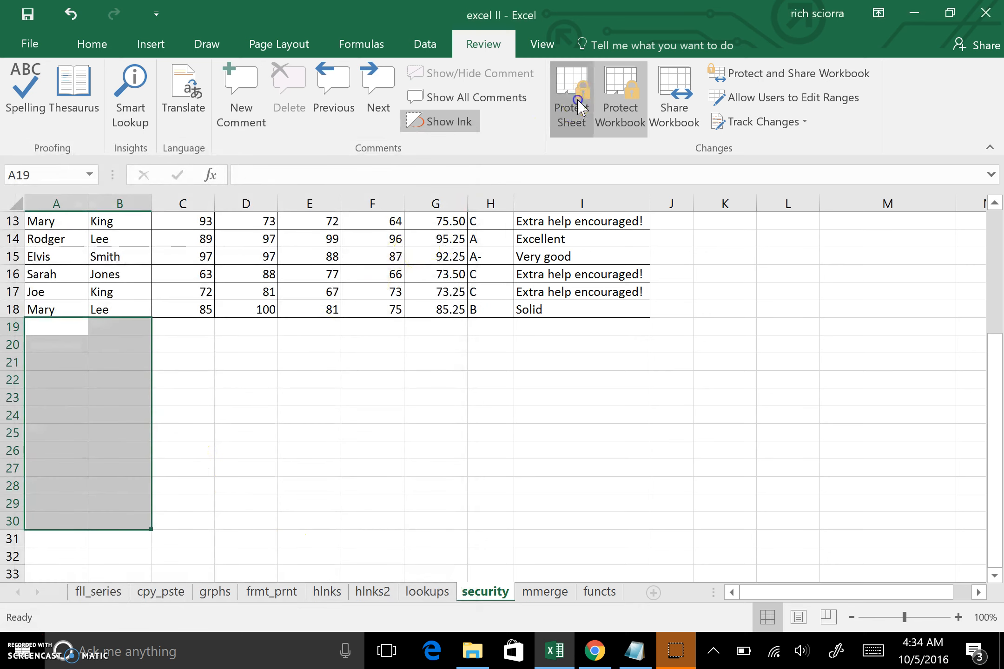
pyautogui.click(488, 447)
pyautogui.click(280, 433)
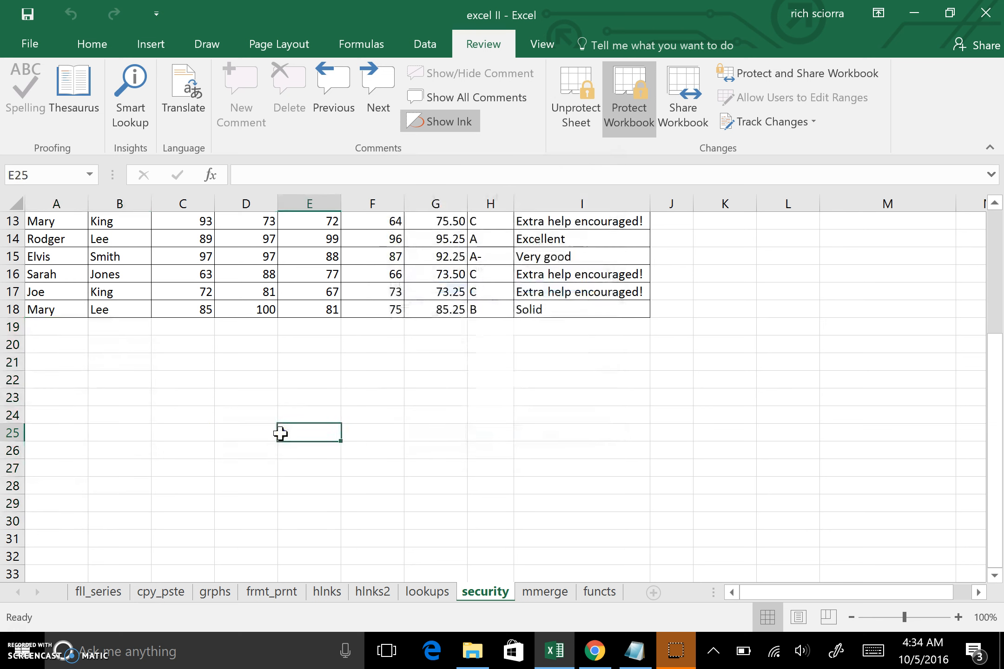
pyautogui.click(58, 322)
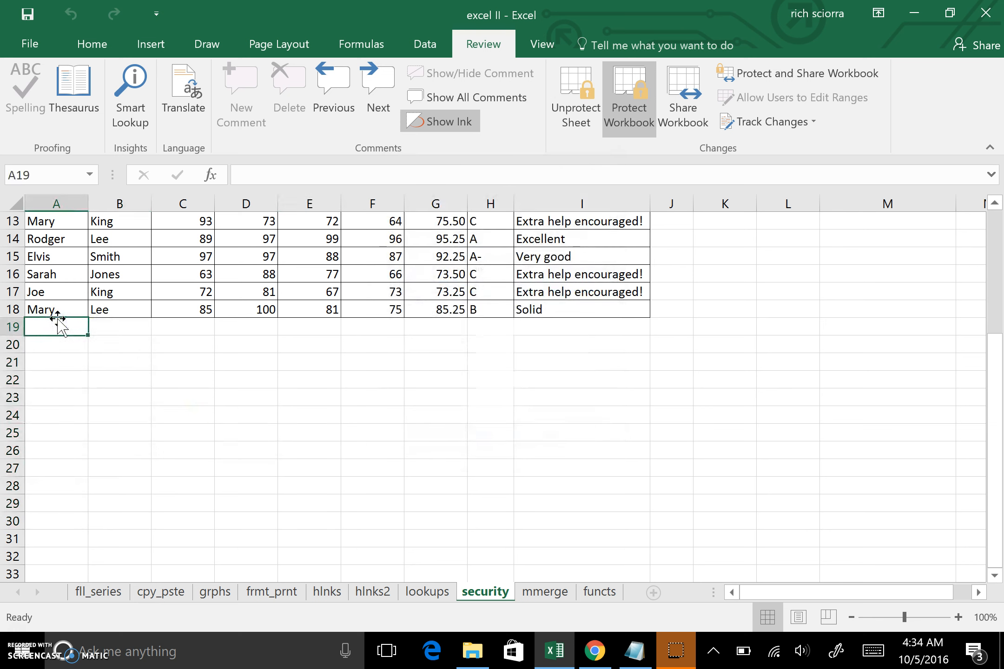
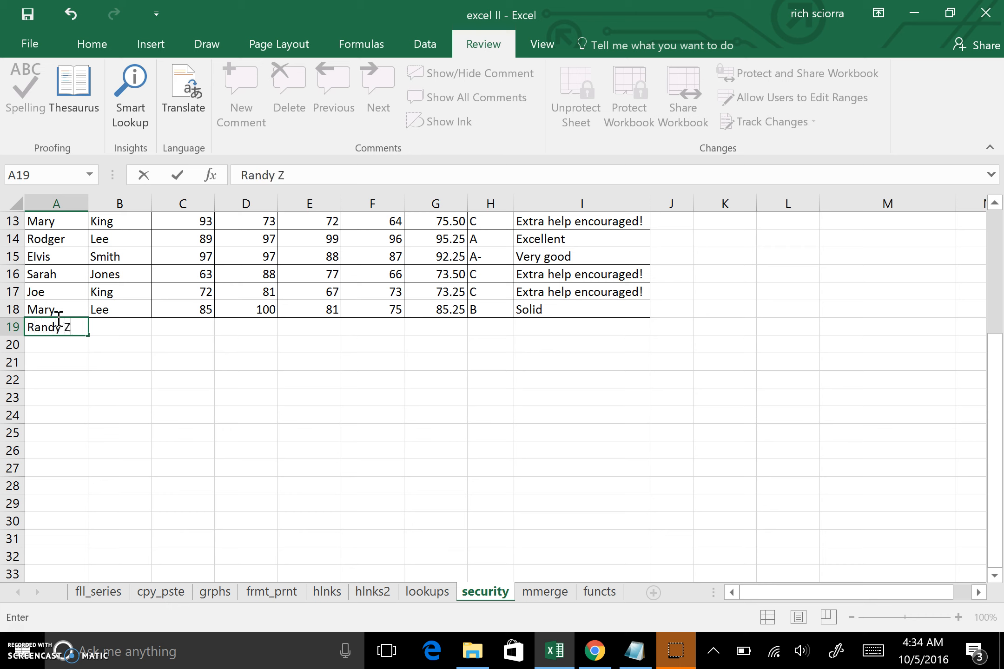
pyautogui.click(81, 395)
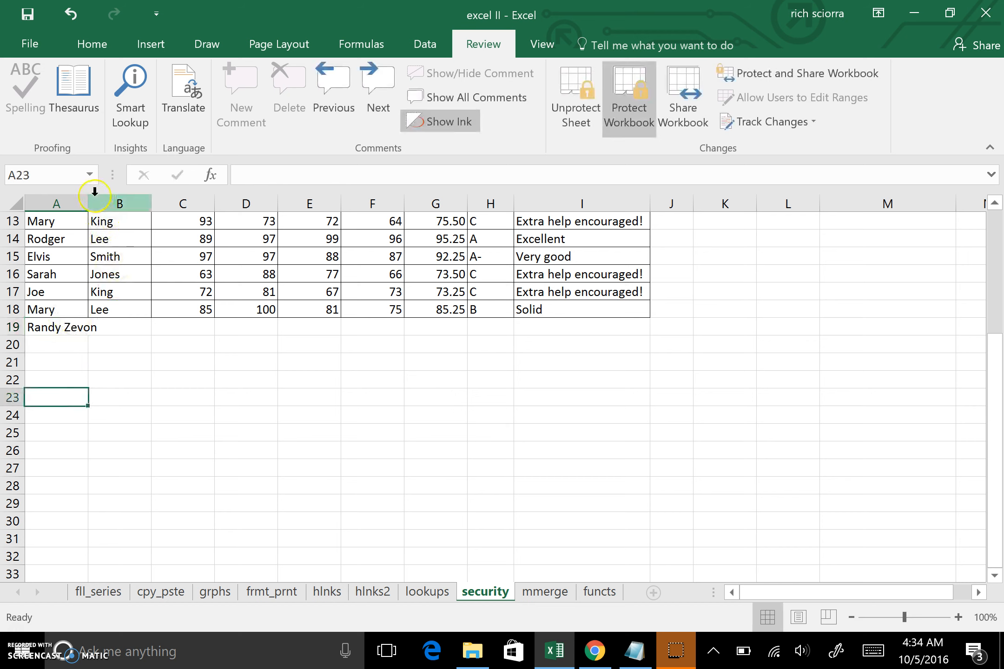
# - Move the new student's last name from A19 into B19, leaving the first name in A19
pyautogui.click(75, 327)
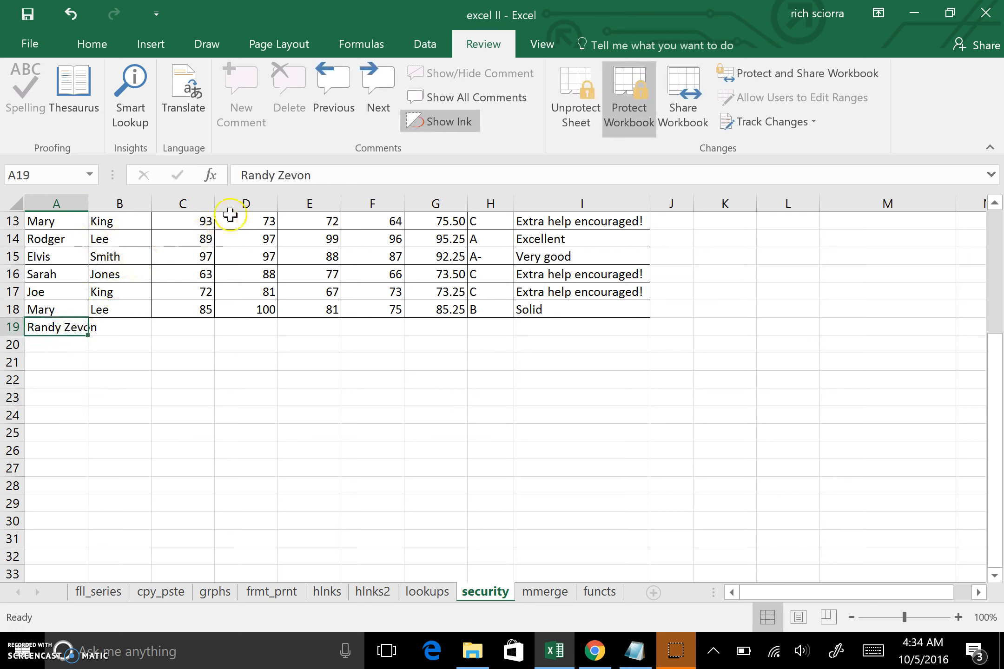
pyautogui.doubleClick(284, 176)
pyautogui.hotkey('ctrl', 'c')
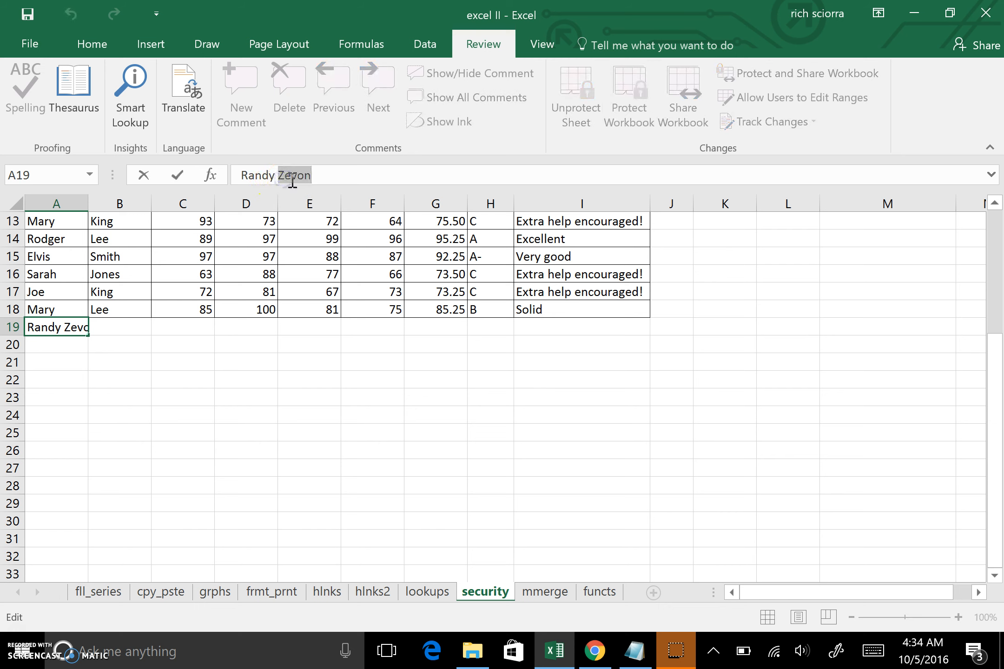
pyautogui.press('BackSpace')
pyautogui.click(122, 324)
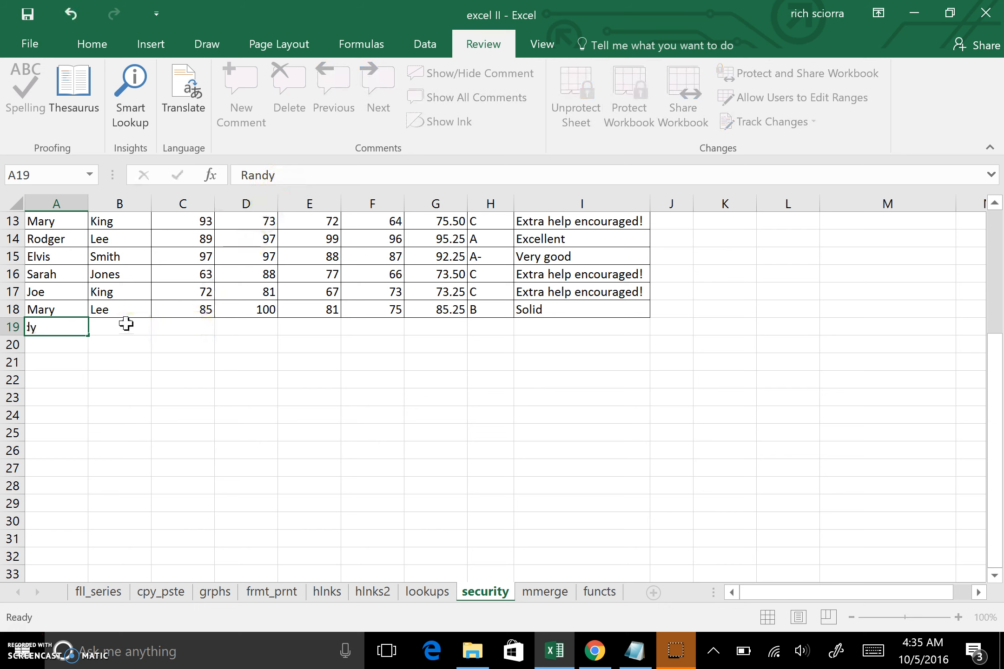
pyautogui.hotkey('ctrl', 'v')
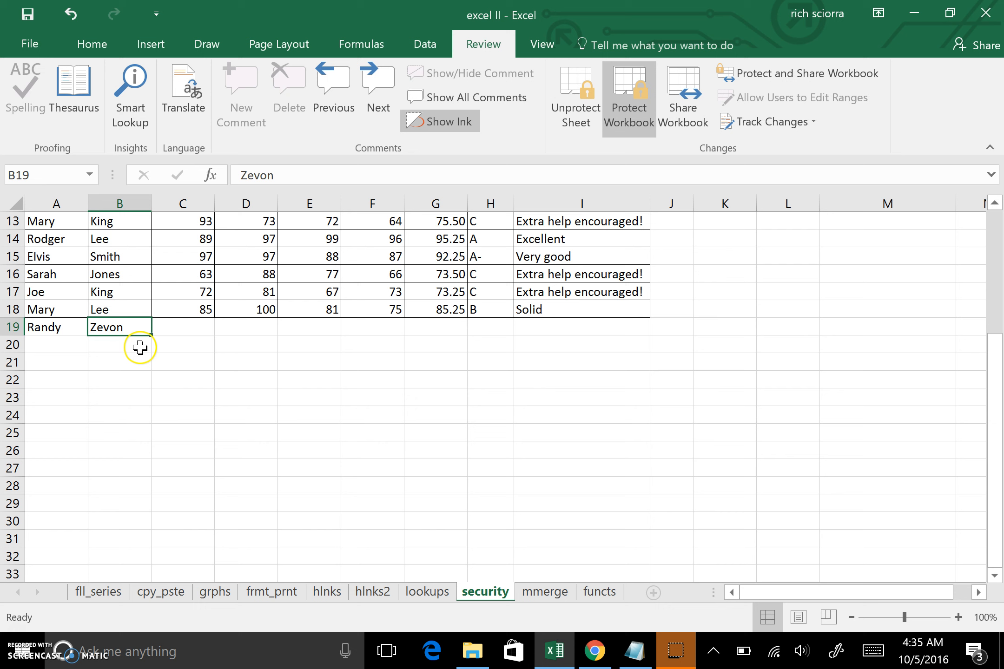
pyautogui.click(45, 327)
pyautogui.click(289, 175)
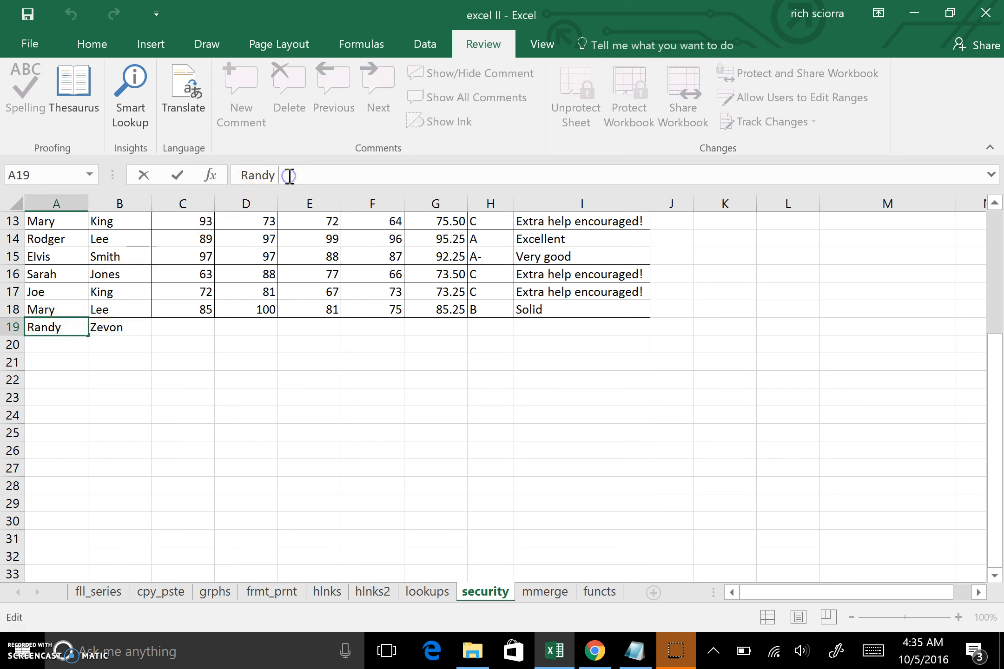
pyautogui.click(118, 411)
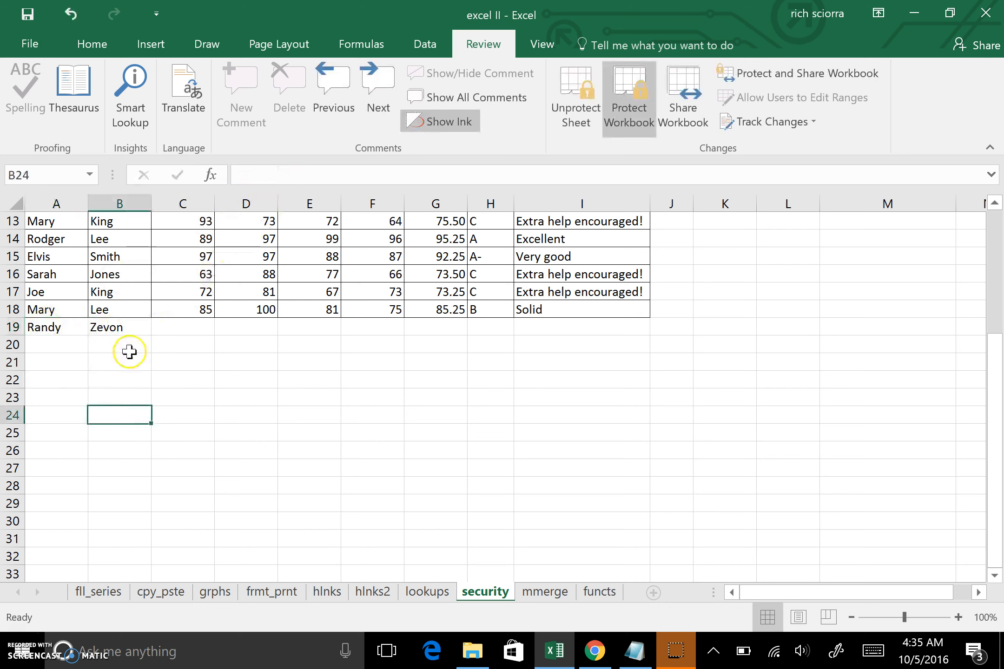
pyautogui.click(187, 333)
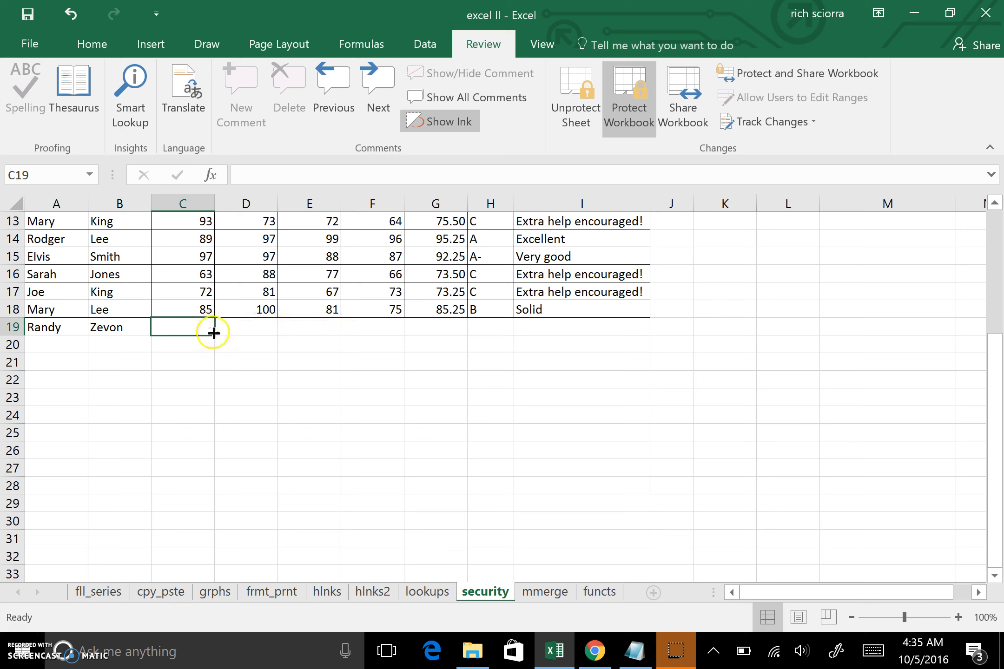
pyautogui.click(318, 332)
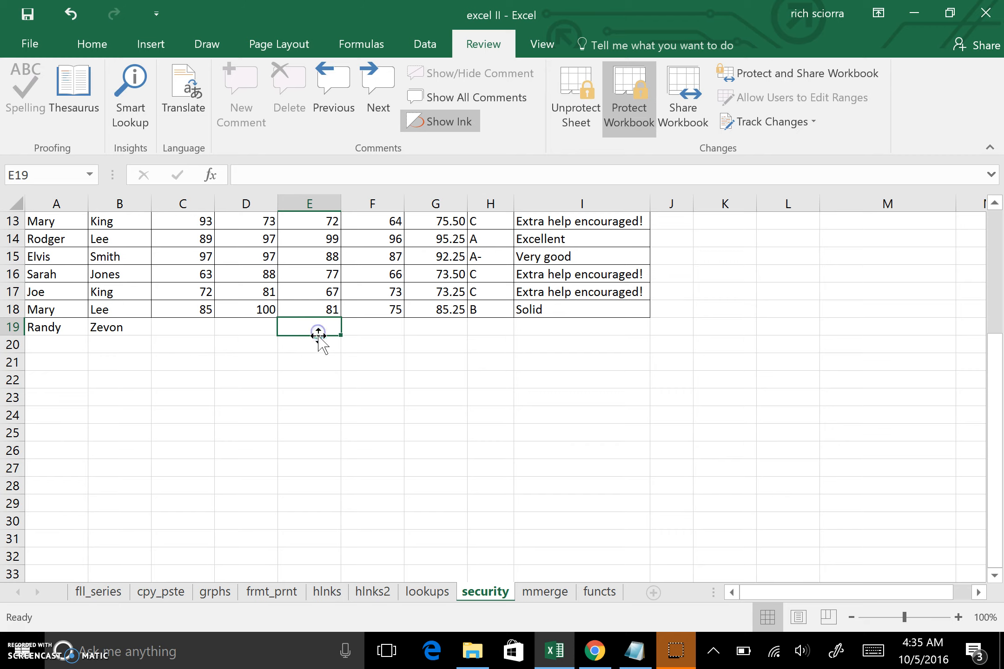
# - Enter 94 for Avg MP3 in E19 and 98 for Avg MP4 in F19
pyautogui.scroll(4, 318, 332)
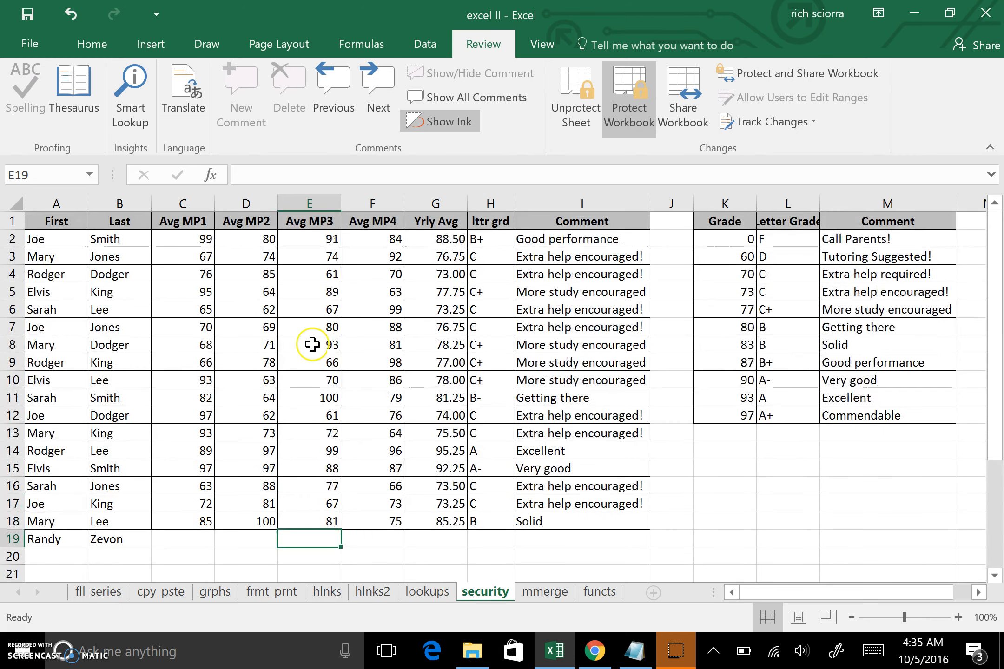
pyautogui.write('94')
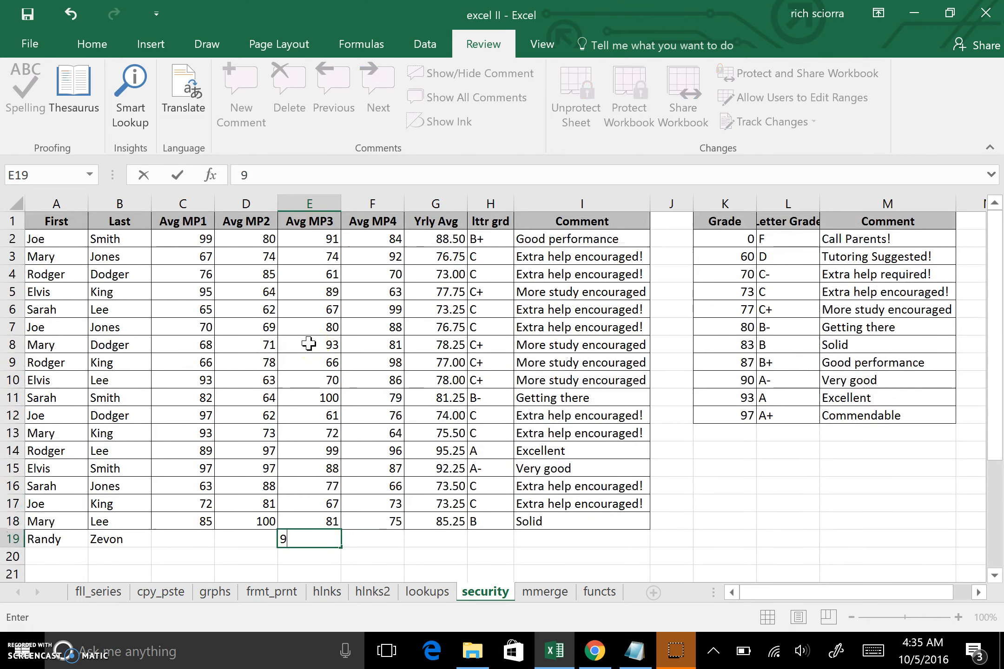
pyautogui.click(371, 541)
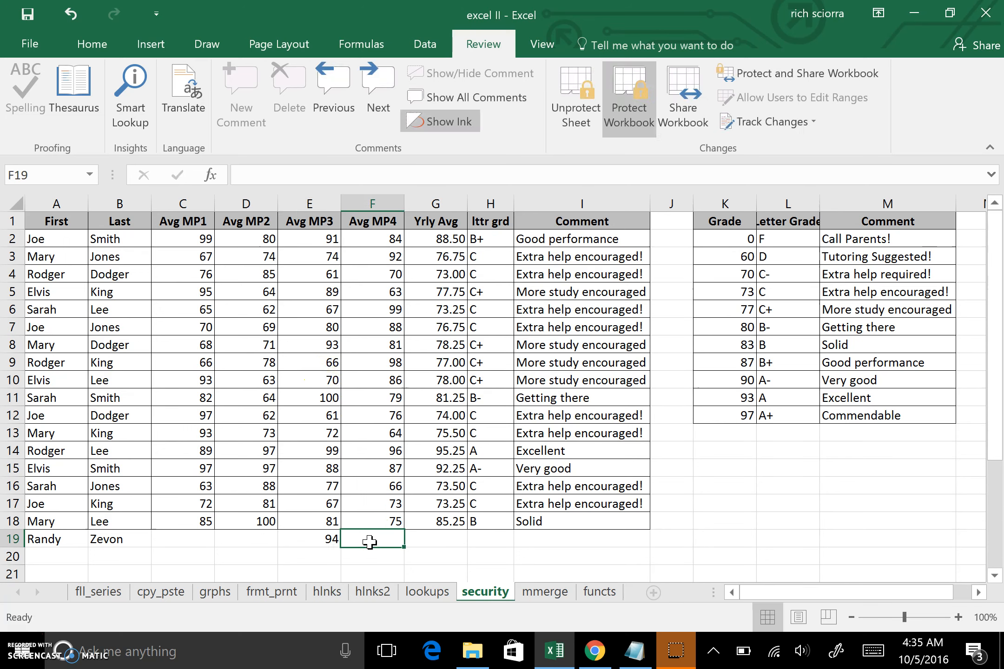
pyautogui.write('88')
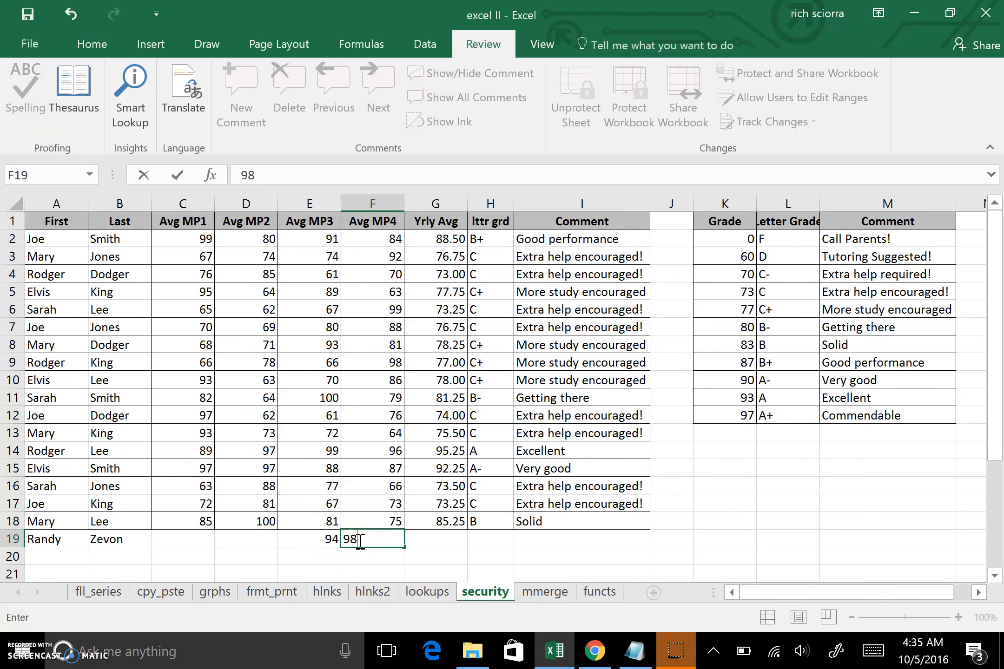
pyautogui.press('Return')
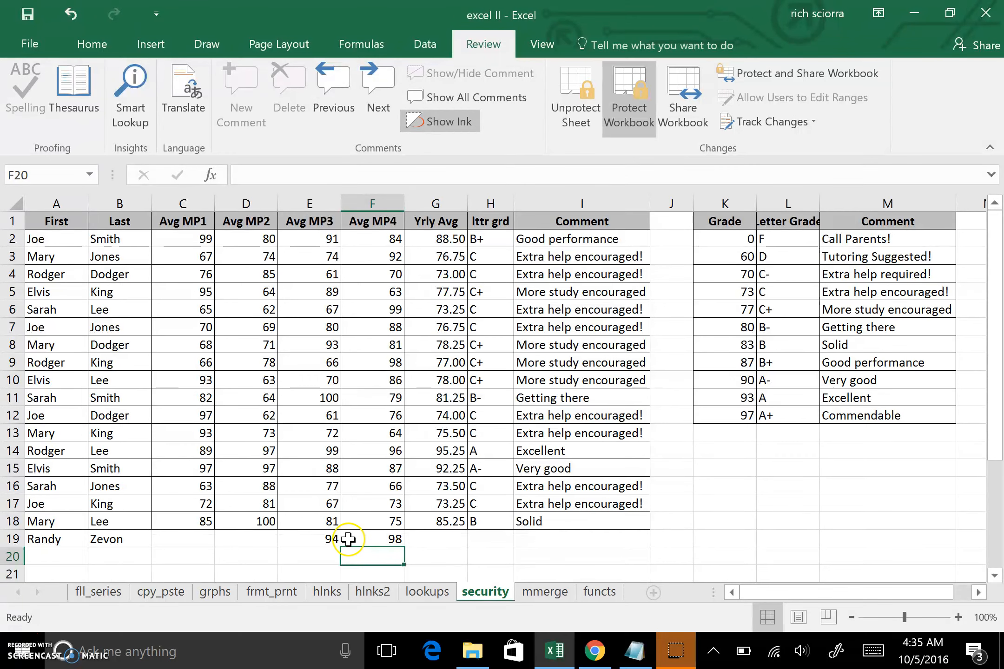
pyautogui.click(445, 538)
pyautogui.click(445, 522)
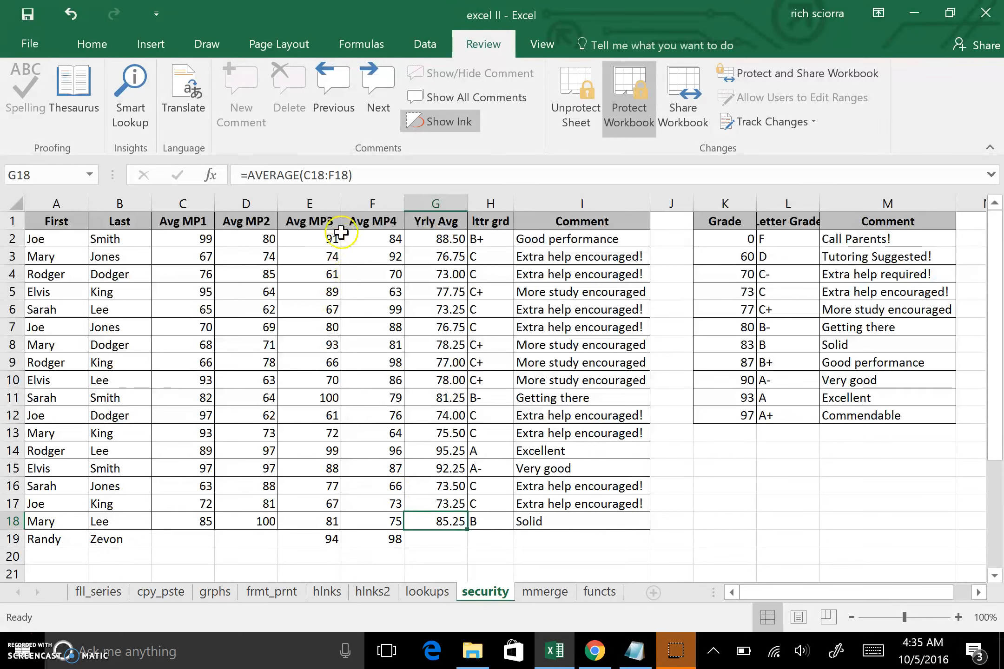
# - Unprotect the sheet, fill G18:I18 down to row 19 (96.00, A, Excellent), then re-protect
pyautogui.moveTo(467, 528); pyautogui.dragTo(474, 557)
pyautogui.click(509, 377)
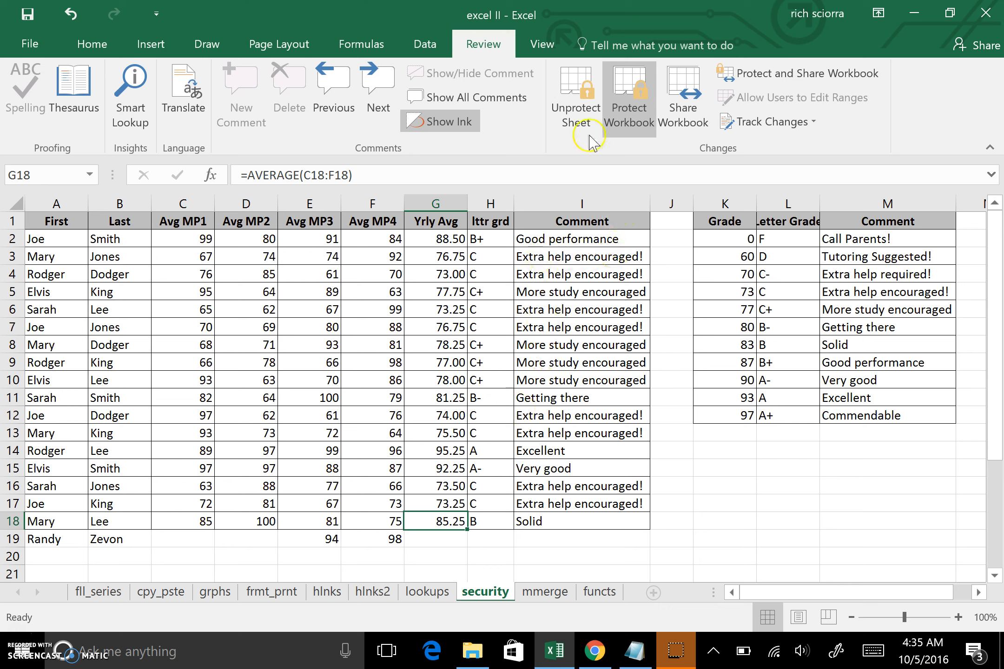
pyautogui.click(576, 119)
pyautogui.moveTo(455, 521); pyautogui.dragTo(645, 548)
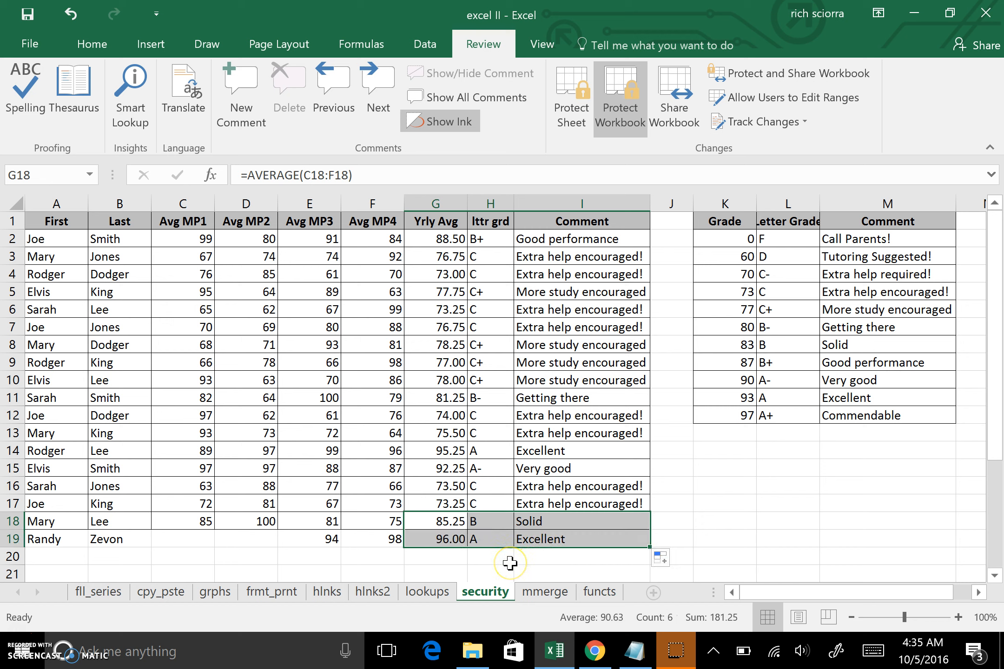
pyautogui.click(568, 104)
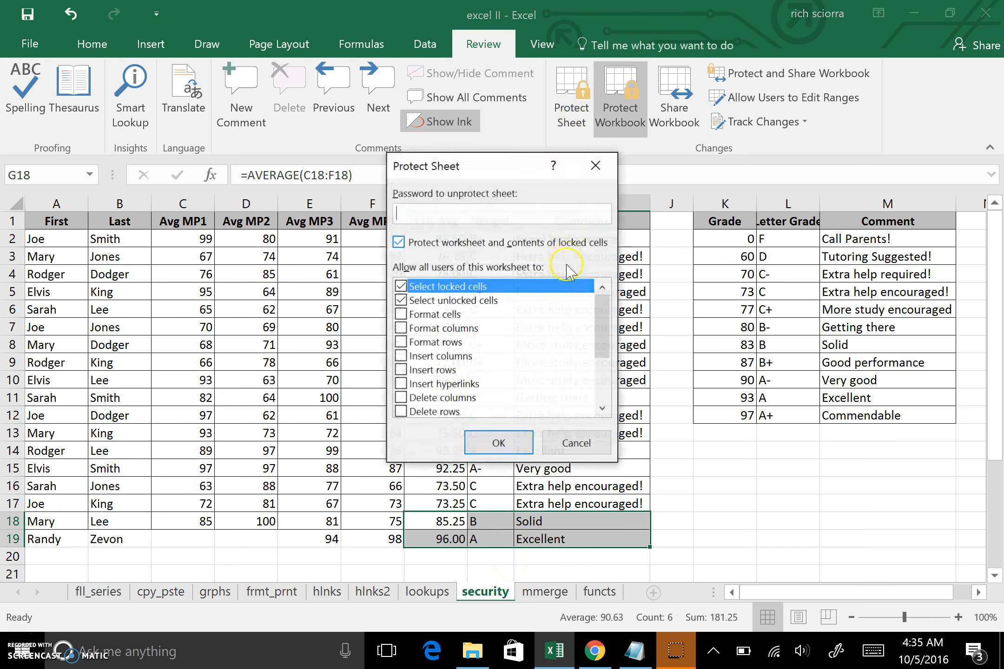
pyautogui.click(500, 442)
pyautogui.click(496, 450)
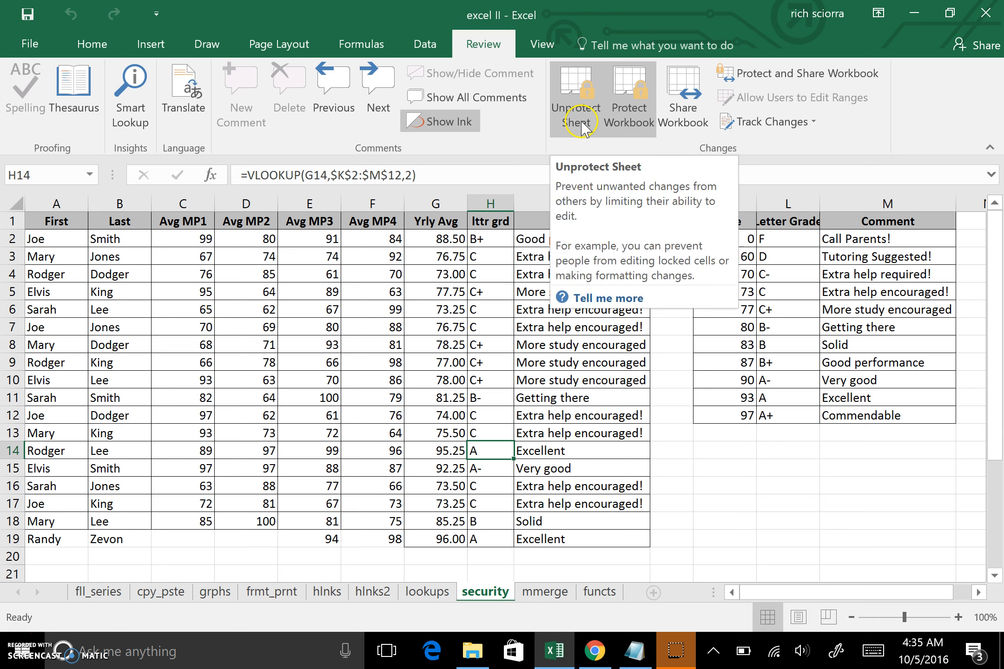
# - Turn off workbook structure protection, then click locked cells near row 11 to test sheet protection
pyautogui.click(360, 397)
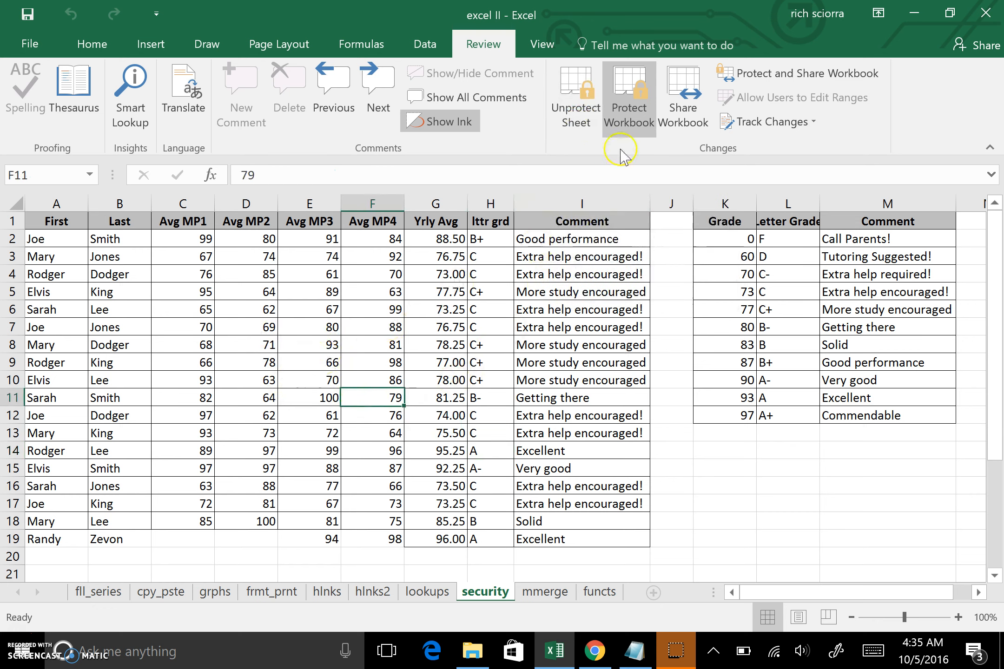
pyautogui.click(630, 116)
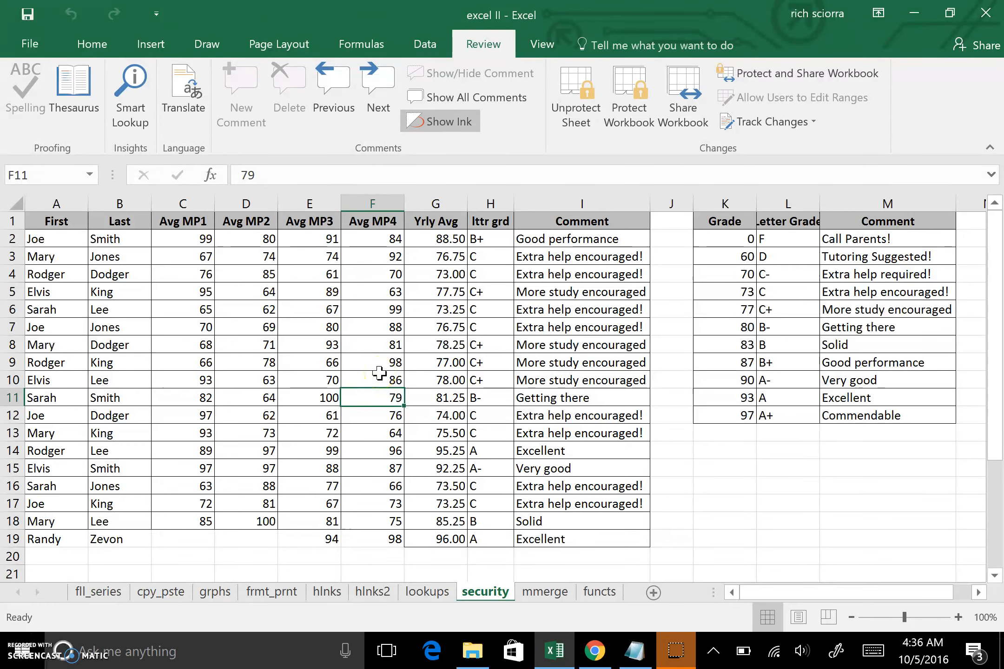
pyautogui.click(365, 369)
pyautogui.click(359, 364)
pyautogui.click(348, 364)
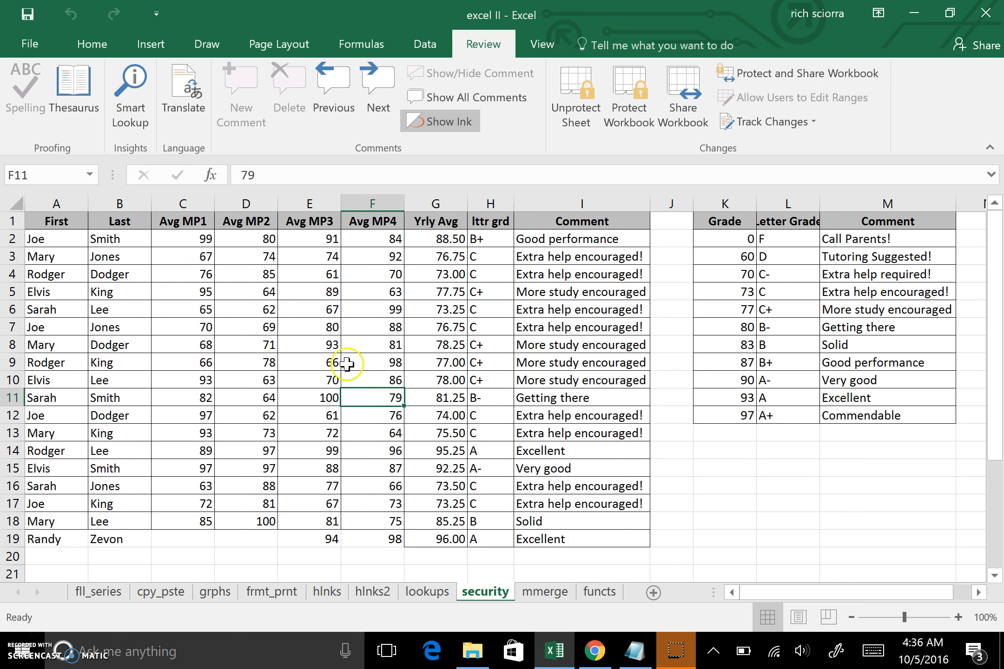
pyautogui.click(340, 361)
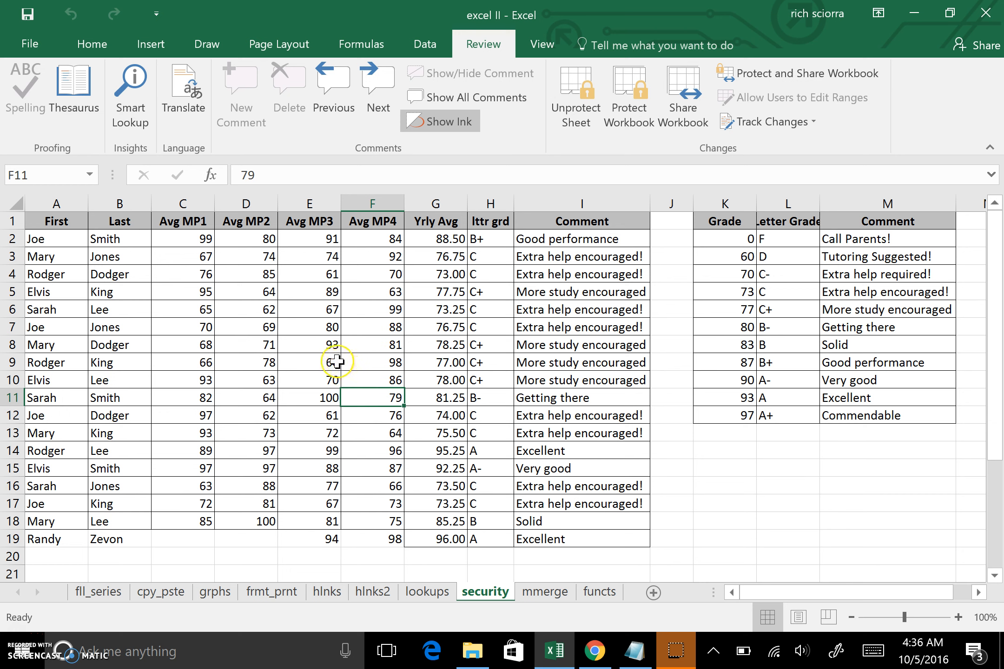